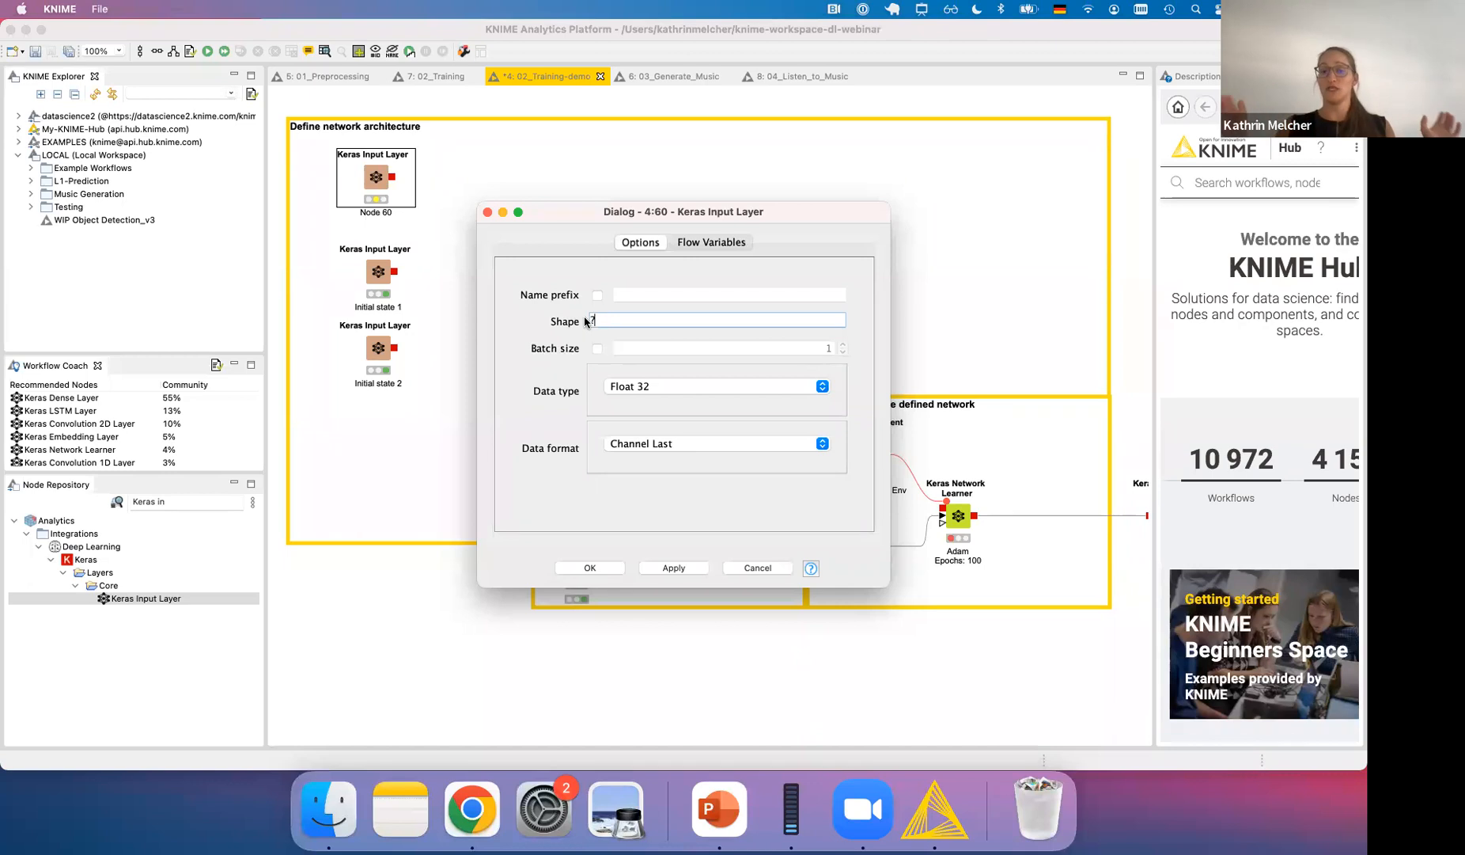
- Configure the topmost Keras Input Layer with shape ?,79 and the name prefix Notes
text(,)
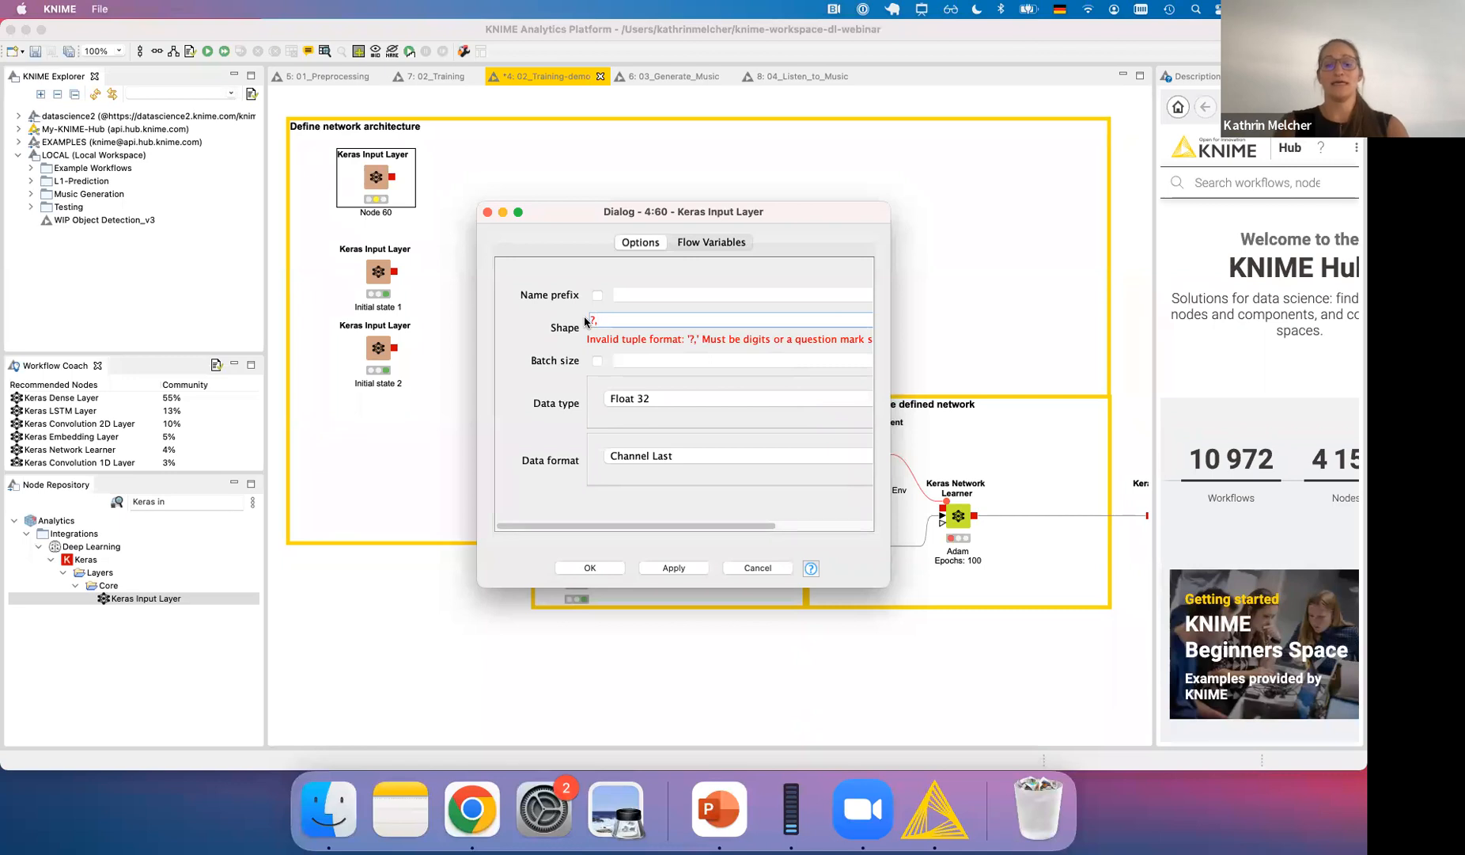
text(79)
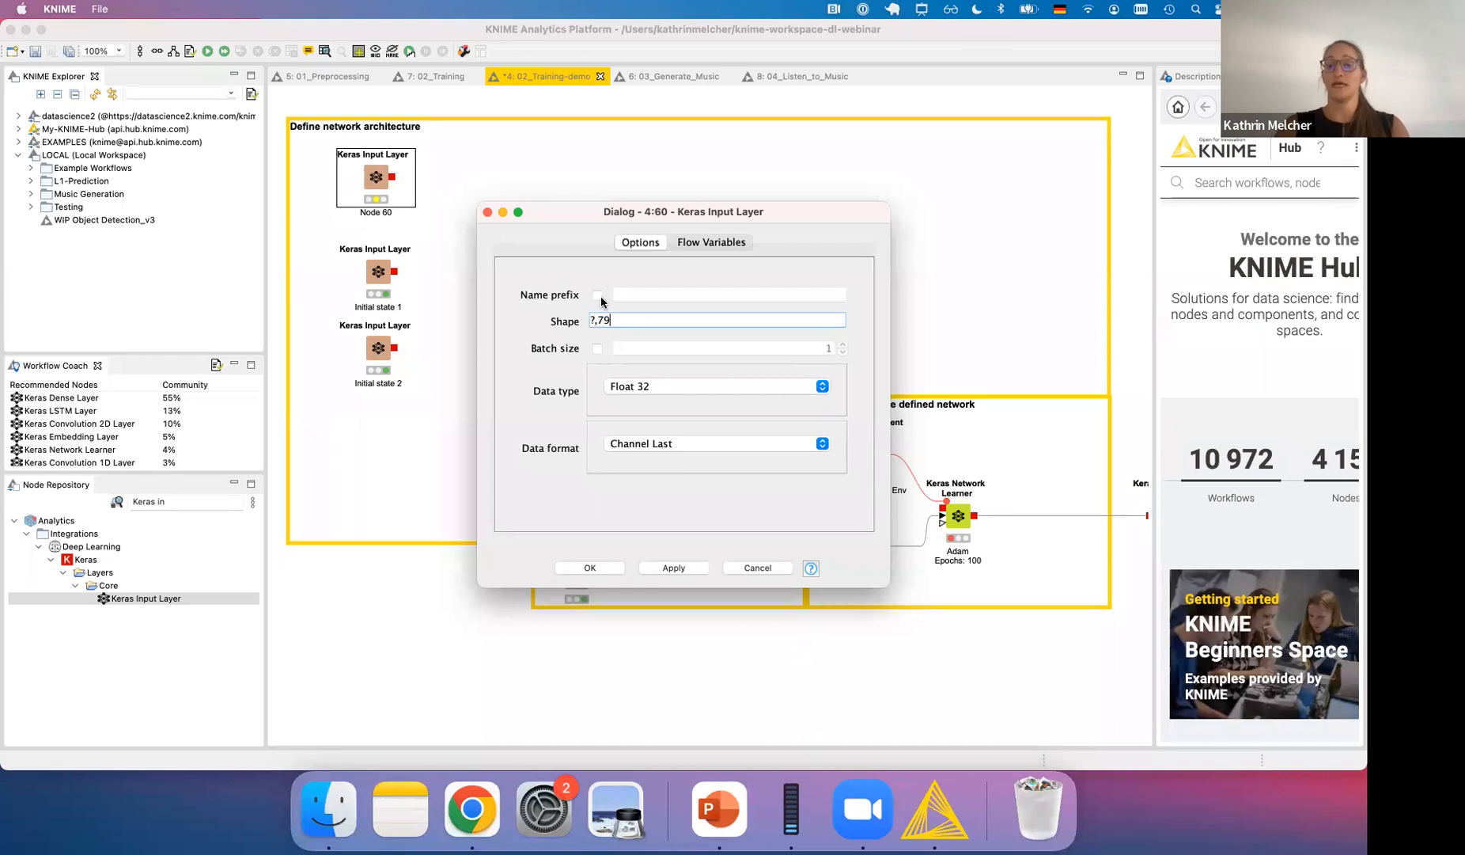
click(597, 296)
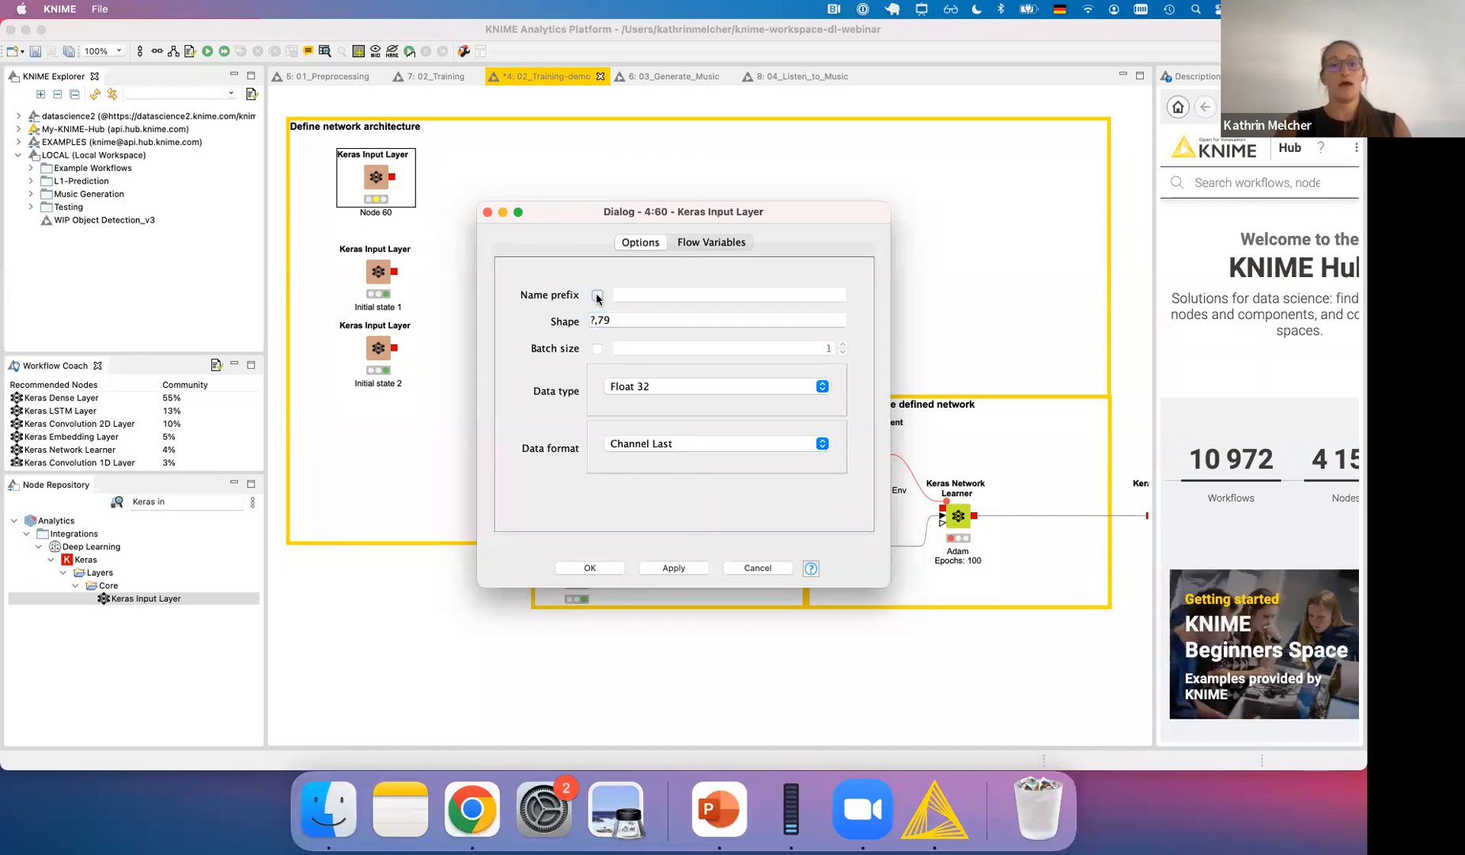
click(653, 293)
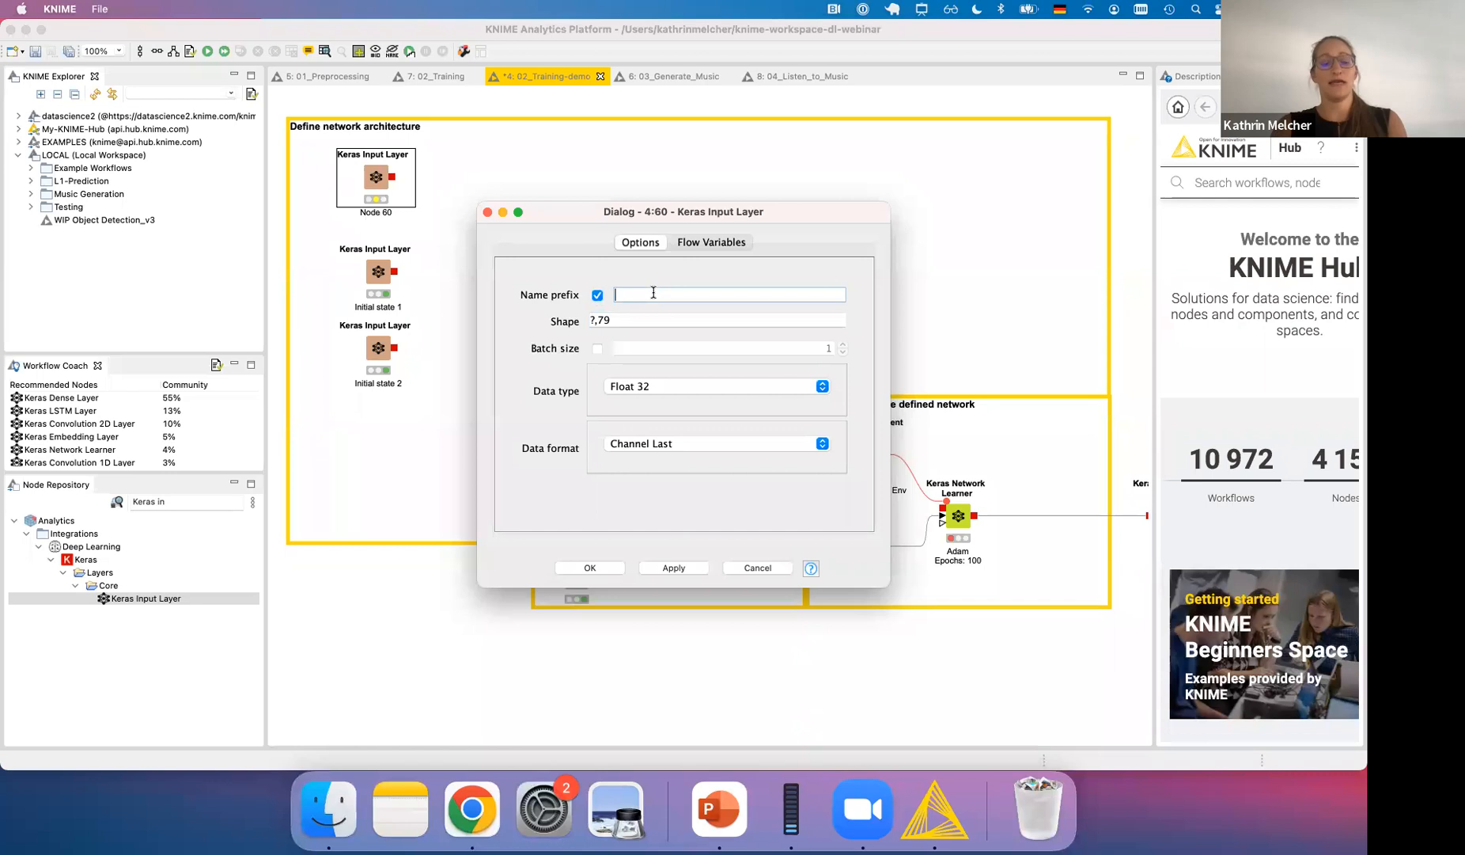
text(NO)
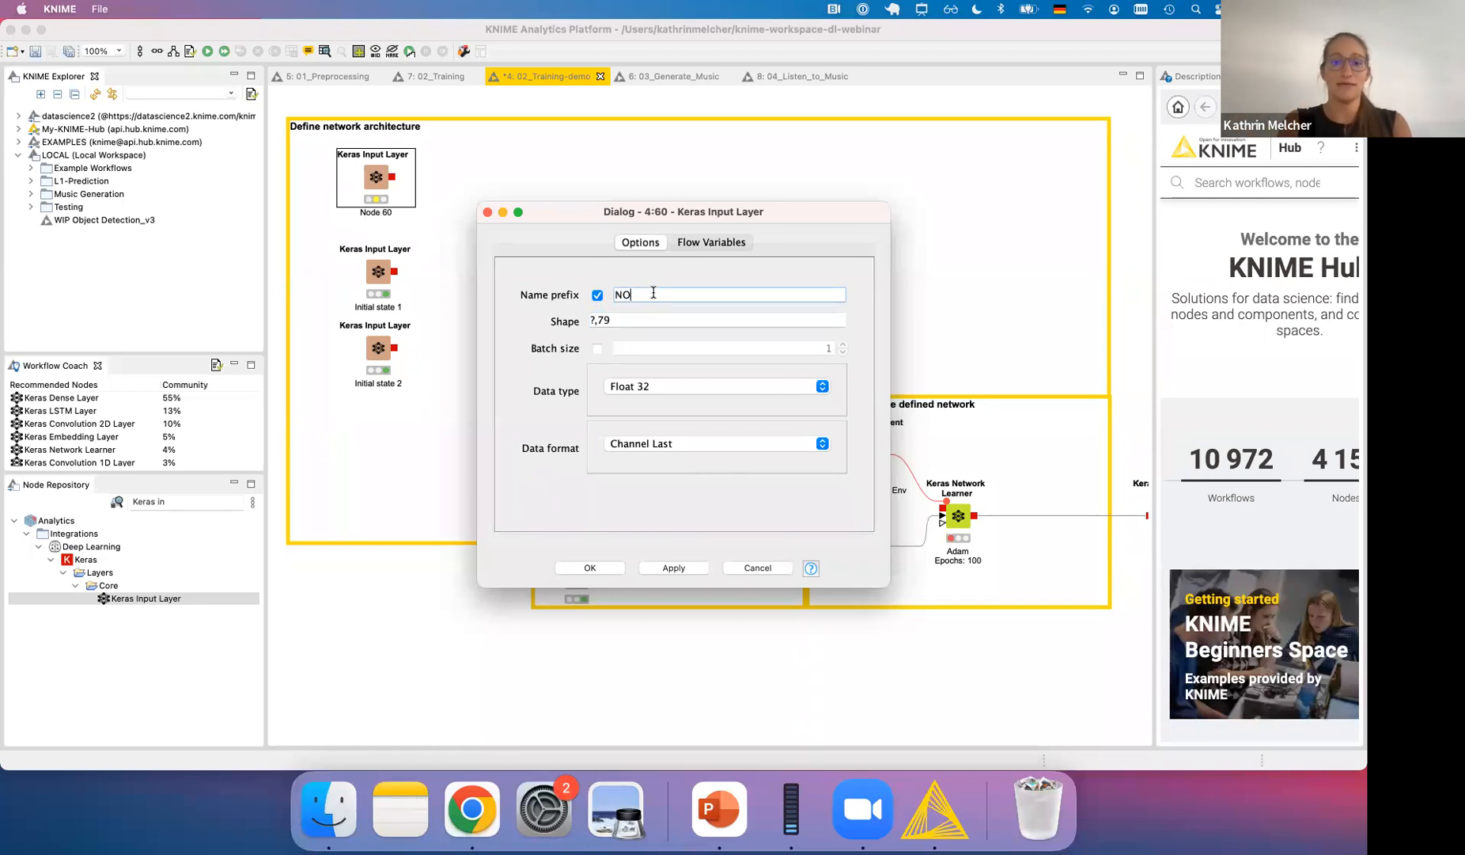
text(ttes)
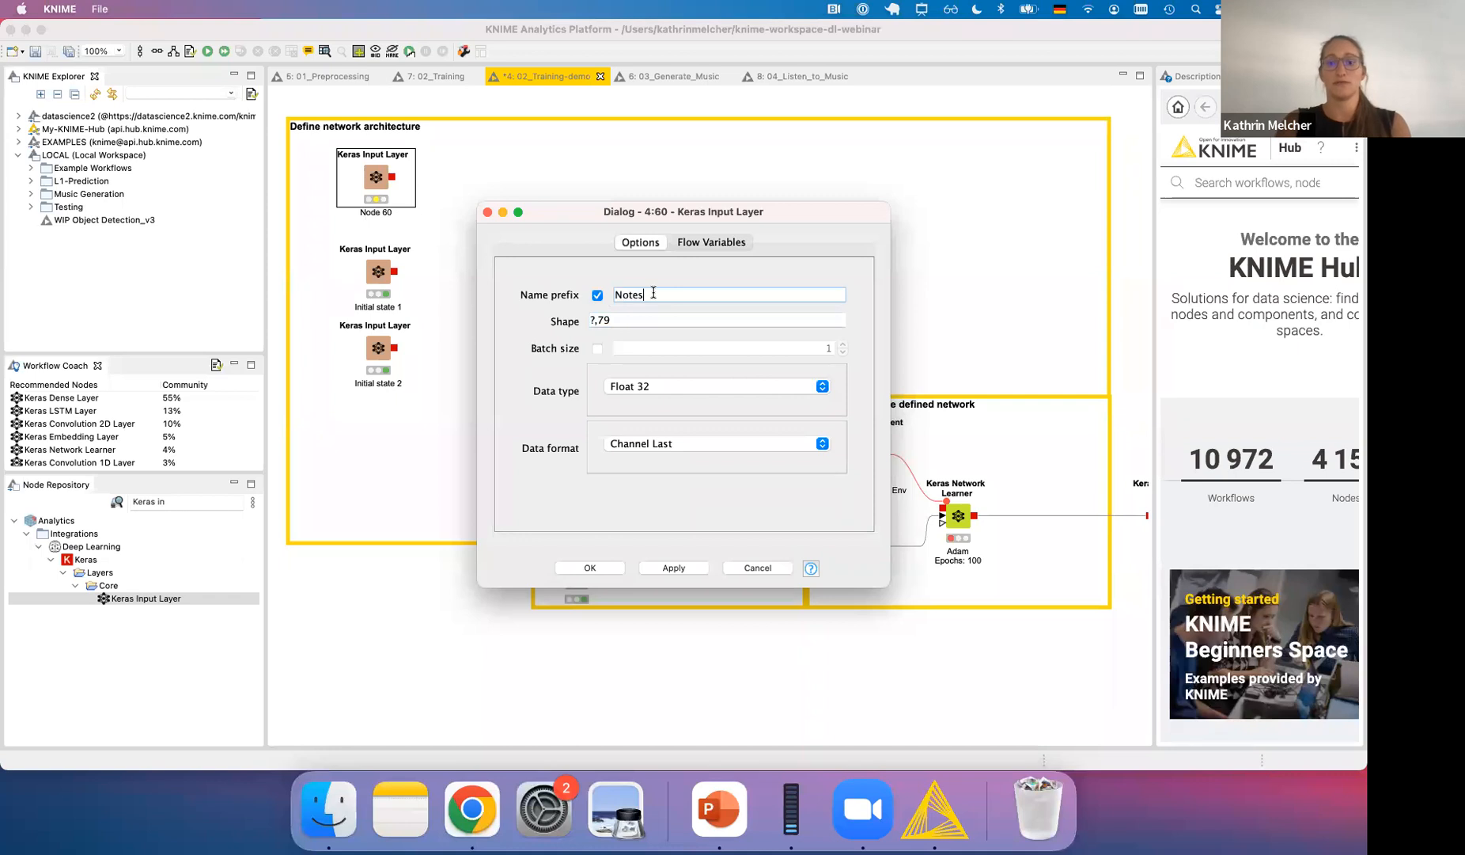
click(592, 567)
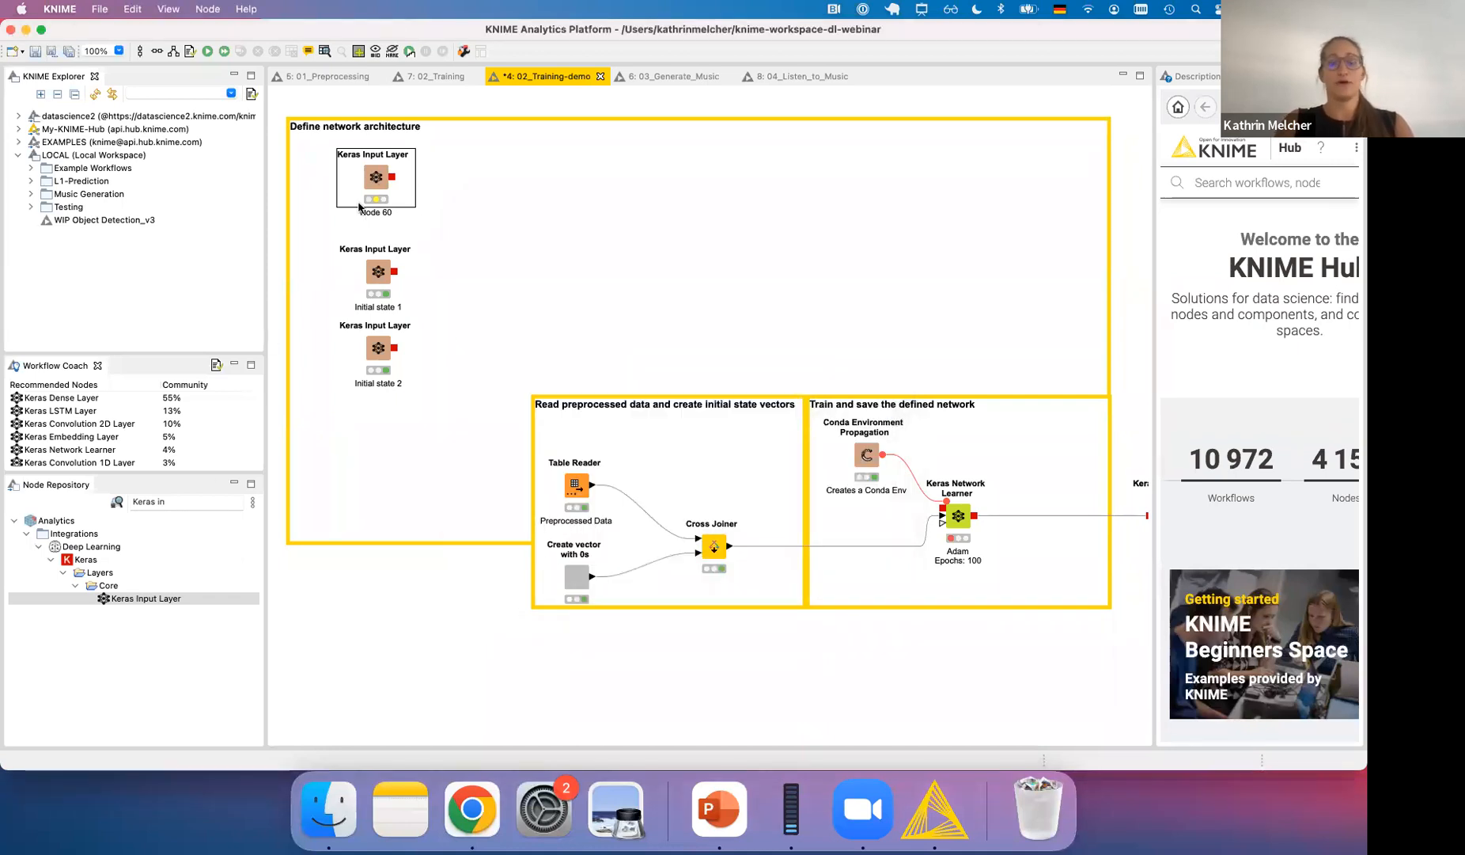
- Find the Keras LSTM Layer node and add it to the workflow beside the three input layers
double_click(187, 501)
text(ls)
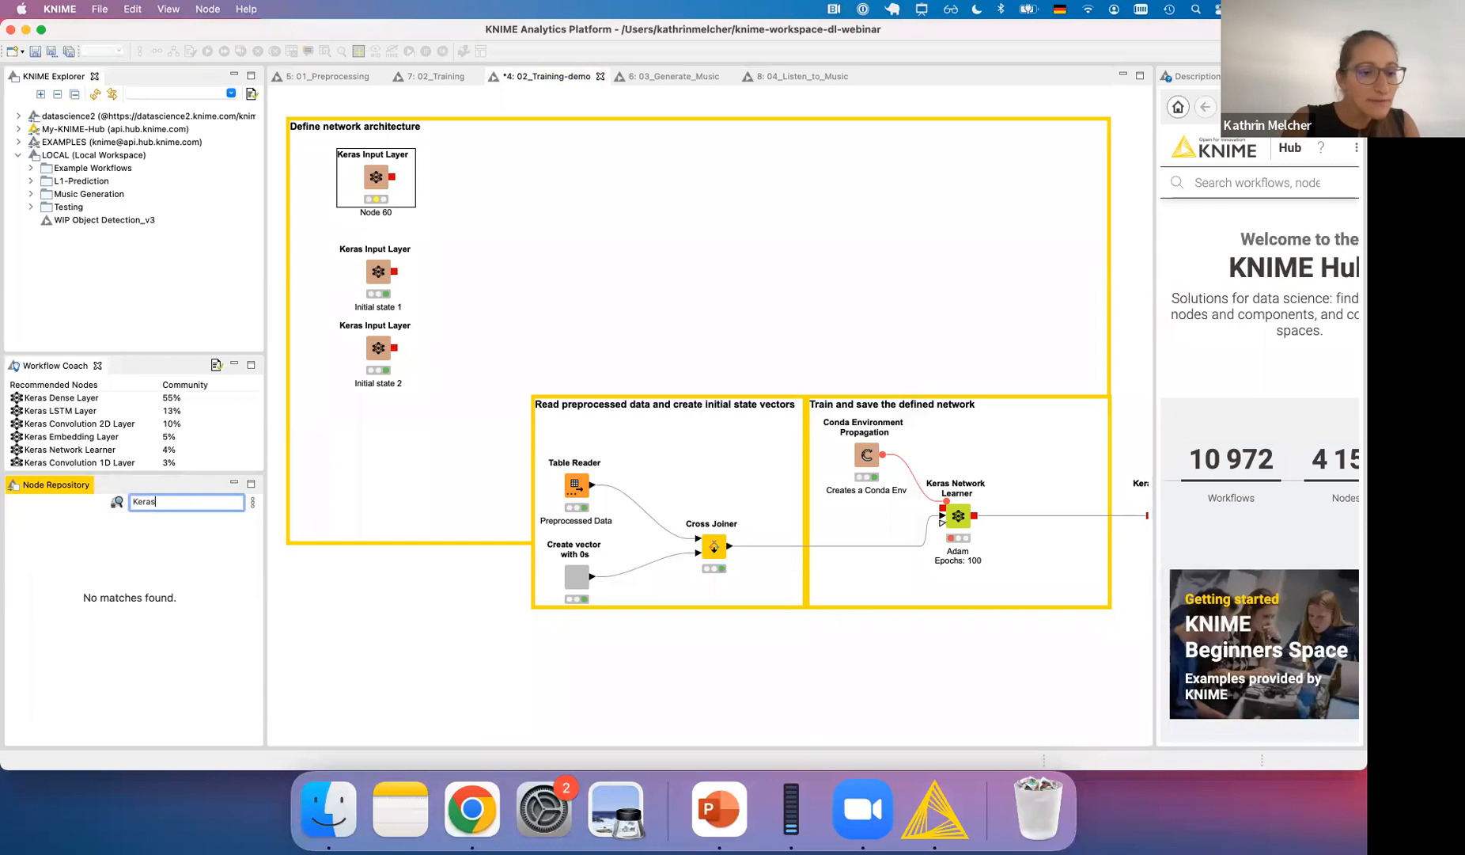
key(BackSpace)
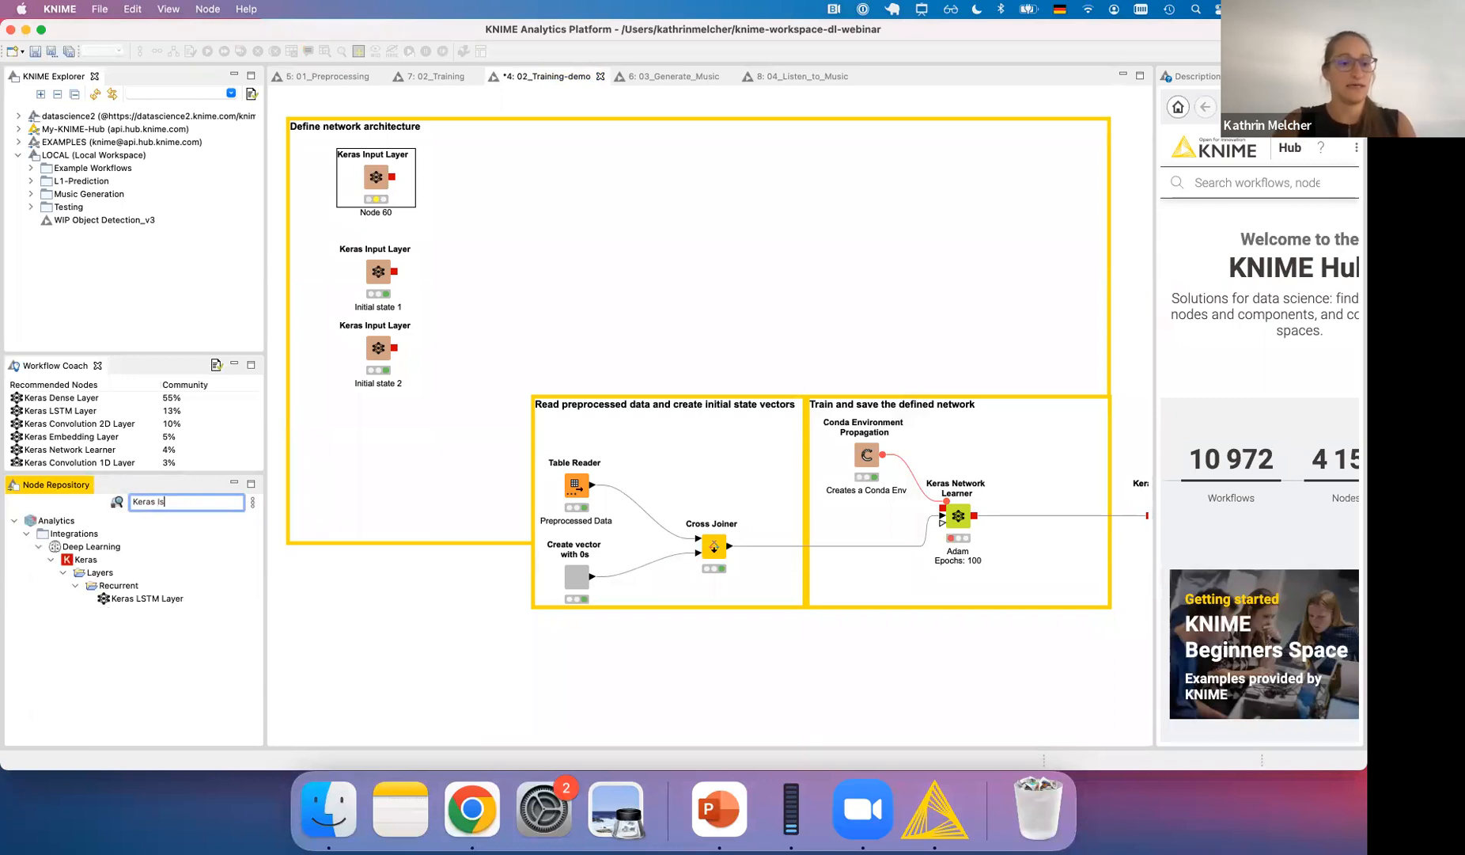
drag(147, 599, 551, 264)
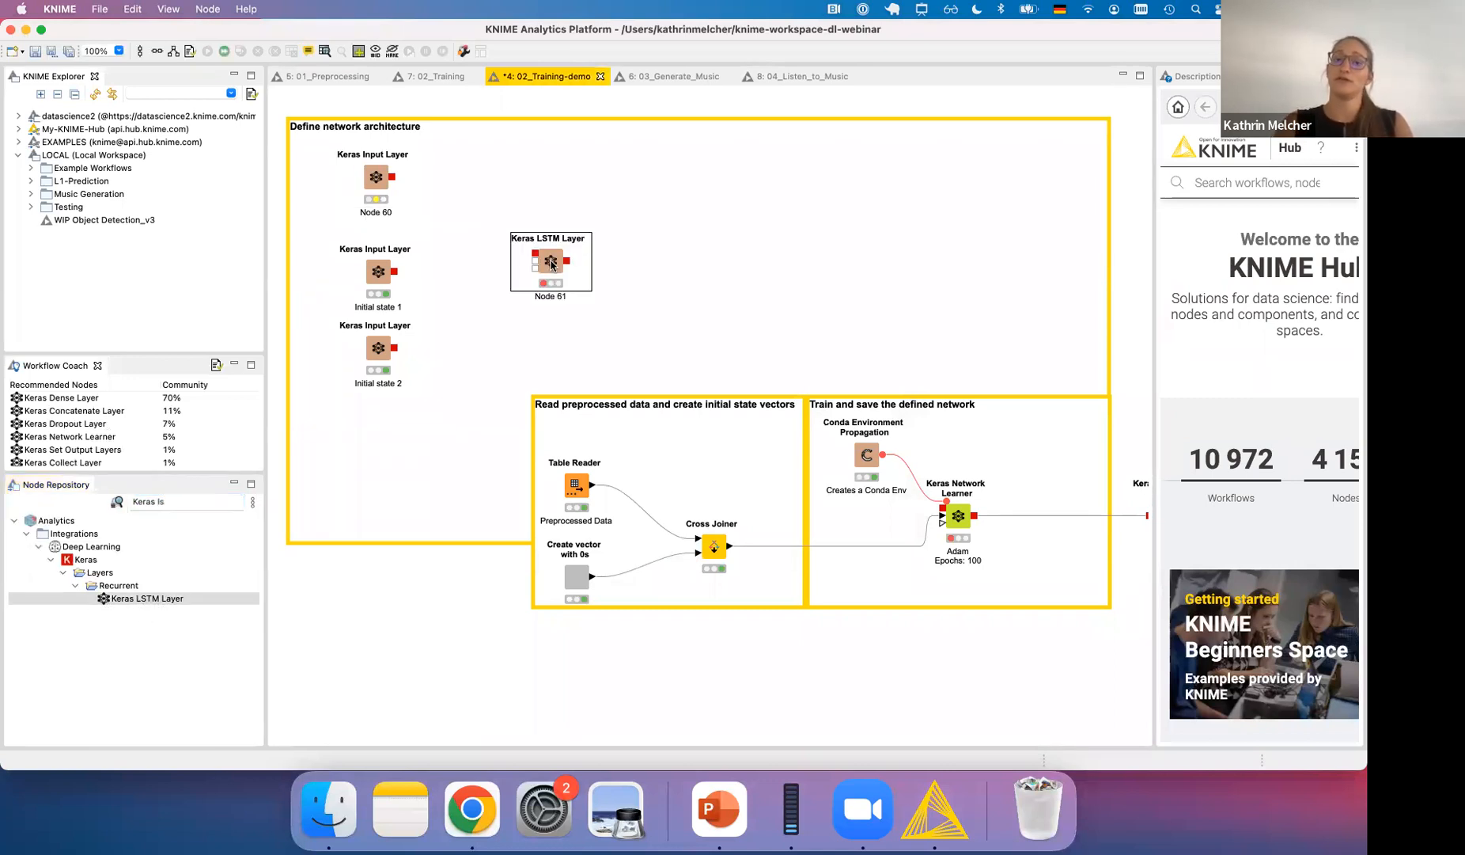
- Connect the Notes input layer and the Initial state 1 and Initial state 2 layers to the LSTM layer's three inputs, in that order
click(396, 177)
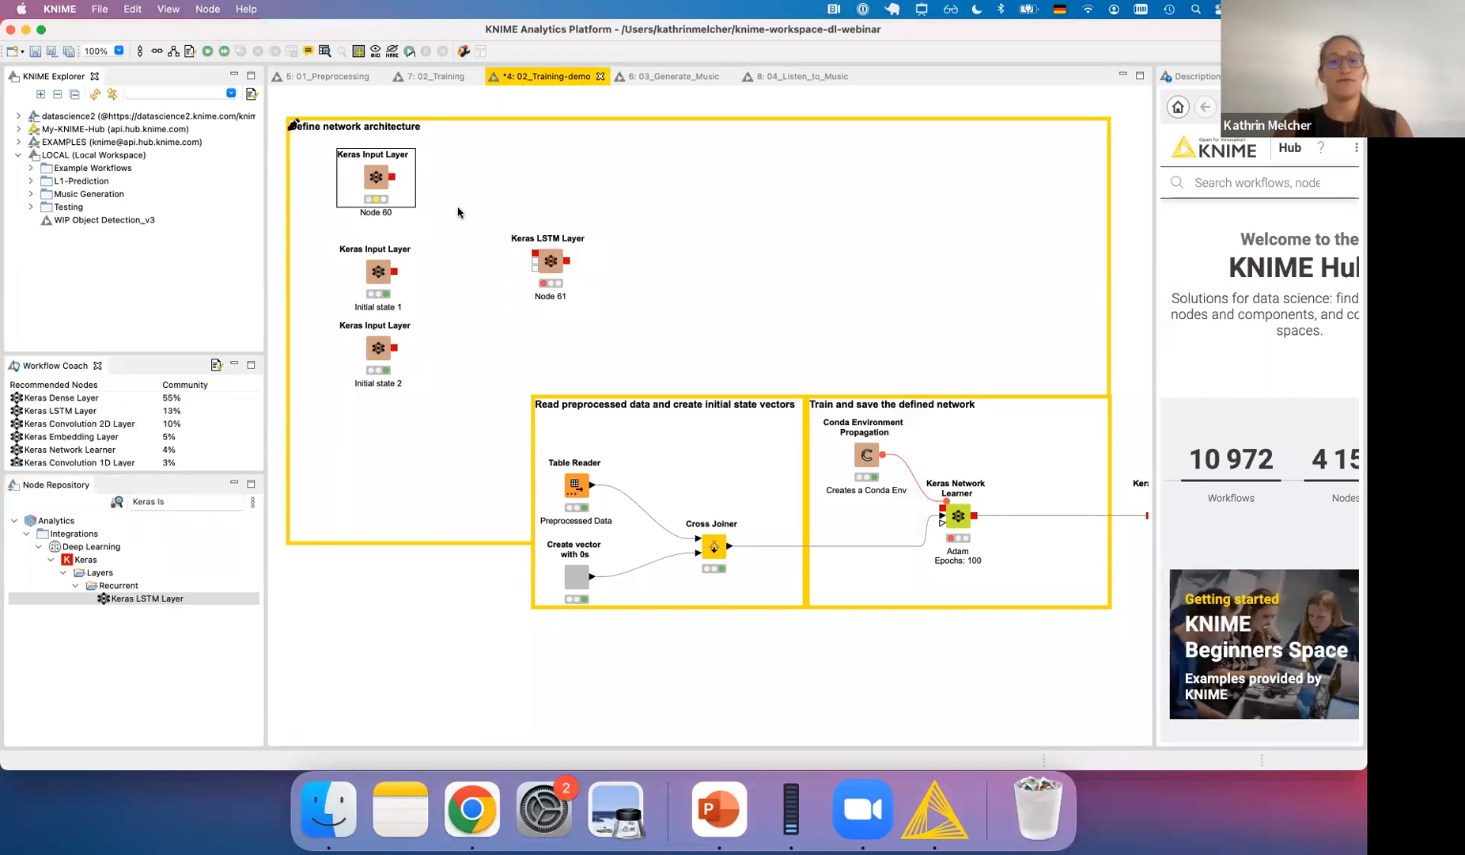
drag(394, 176, 537, 254)
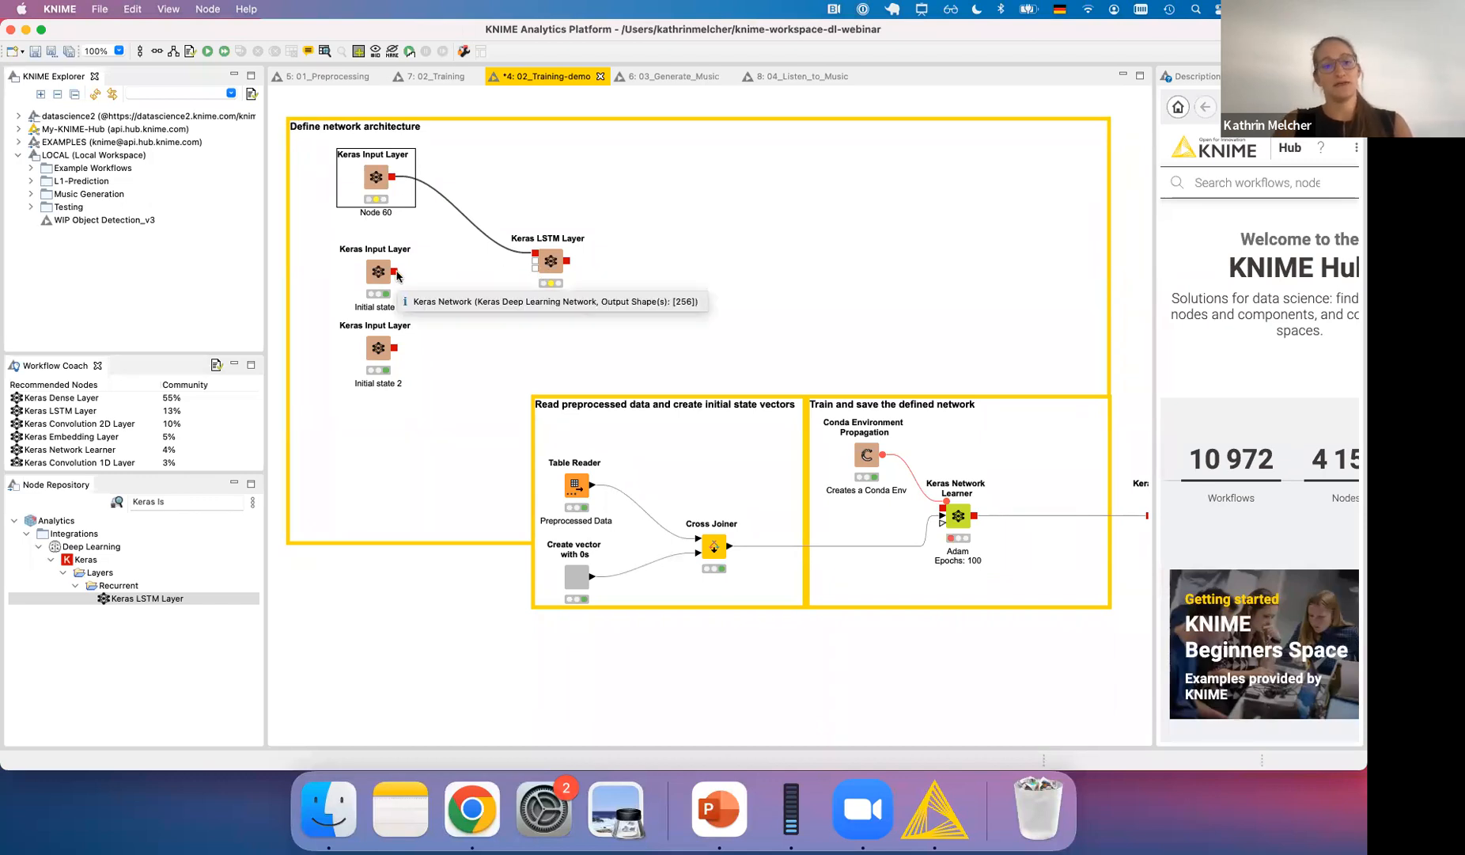
drag(397, 275, 536, 261)
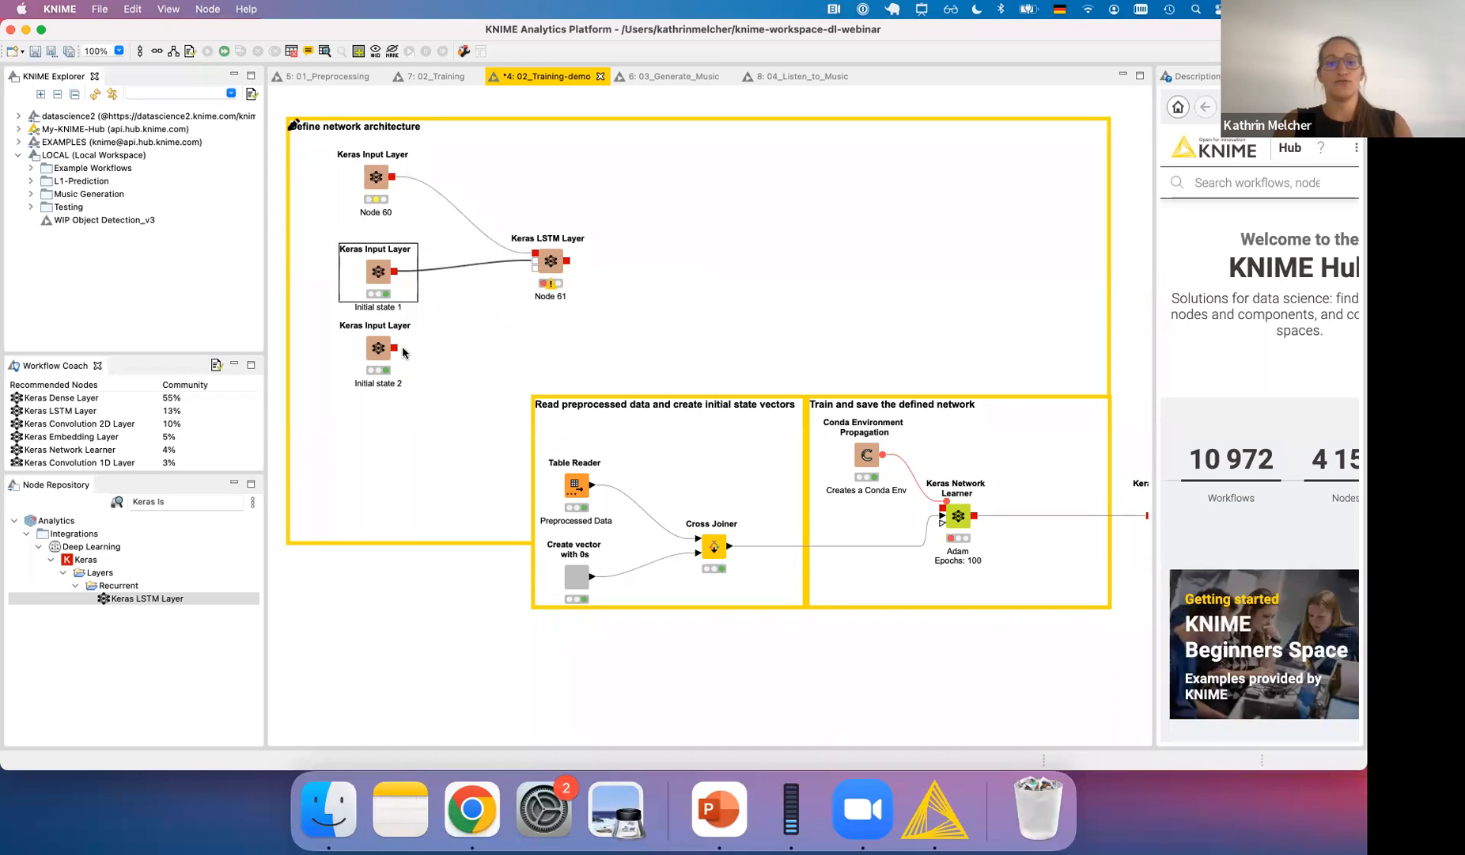
drag(395, 348, 551, 264)
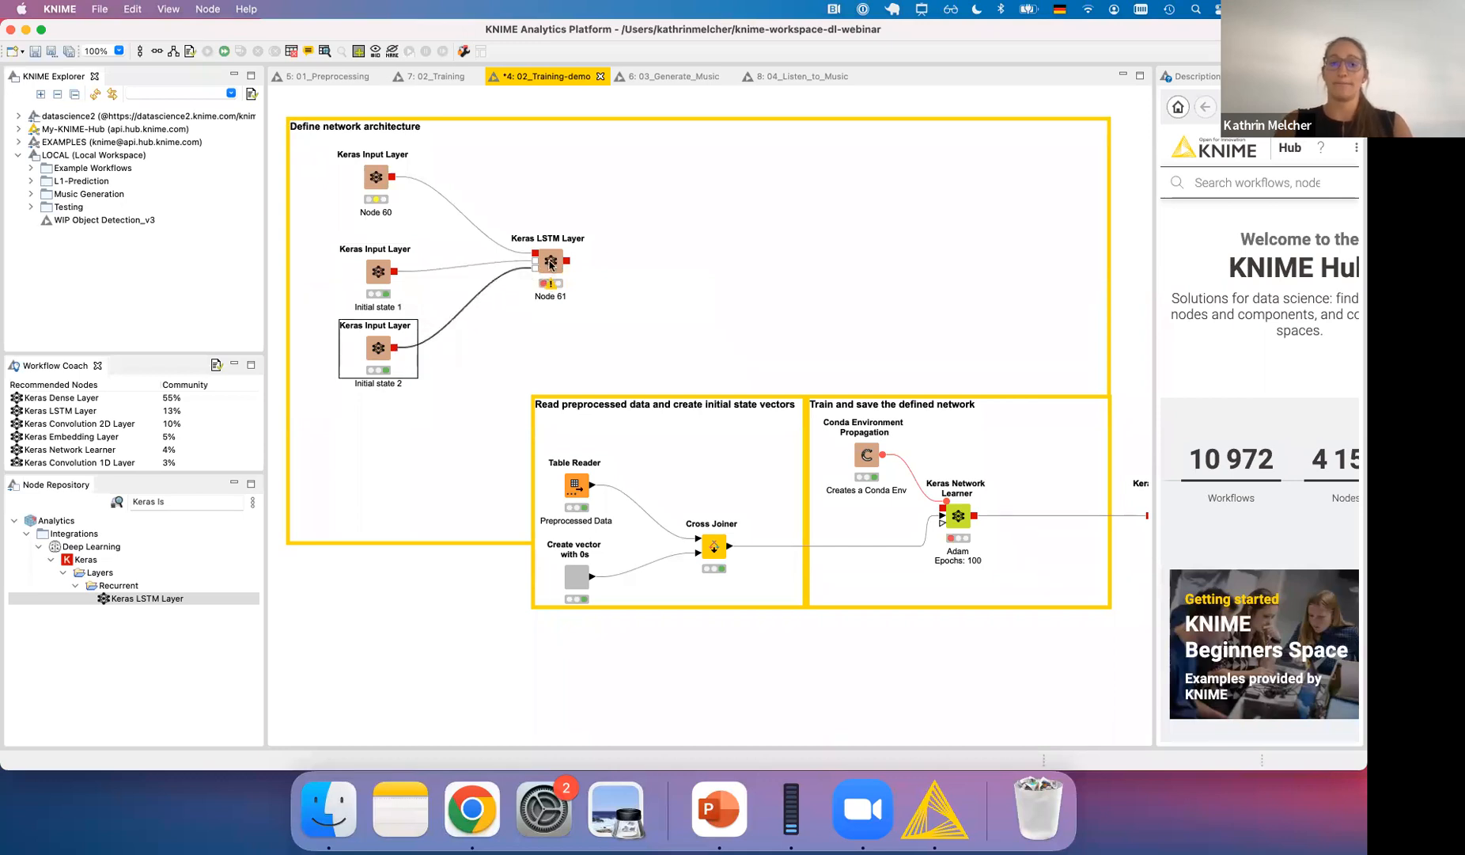
- Configure the Keras LSTM Layer with 256 units and enable returning both sequences and state
double_click(551, 263)
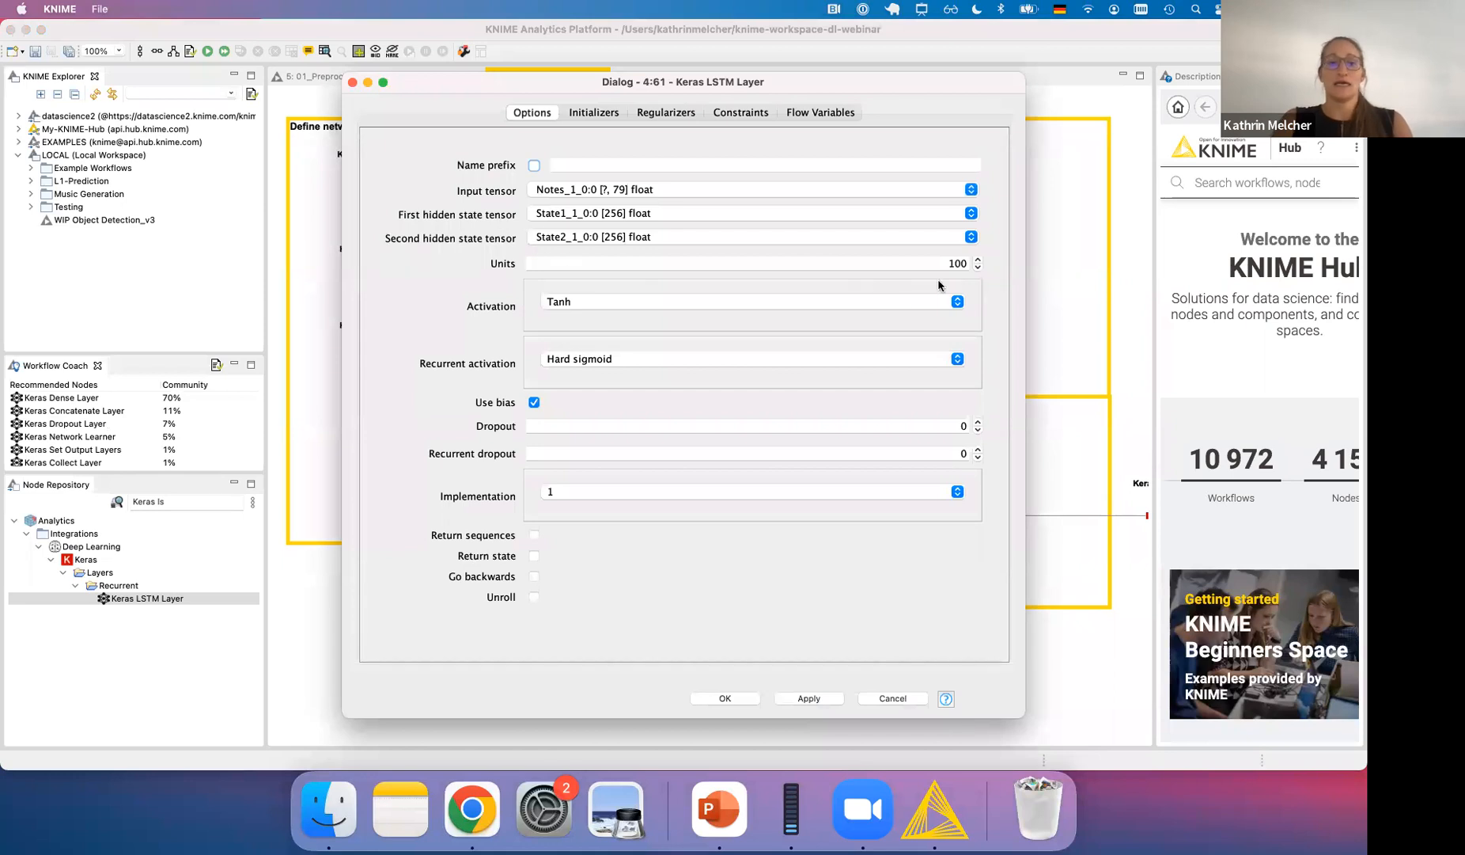
drag(938, 262, 979, 264)
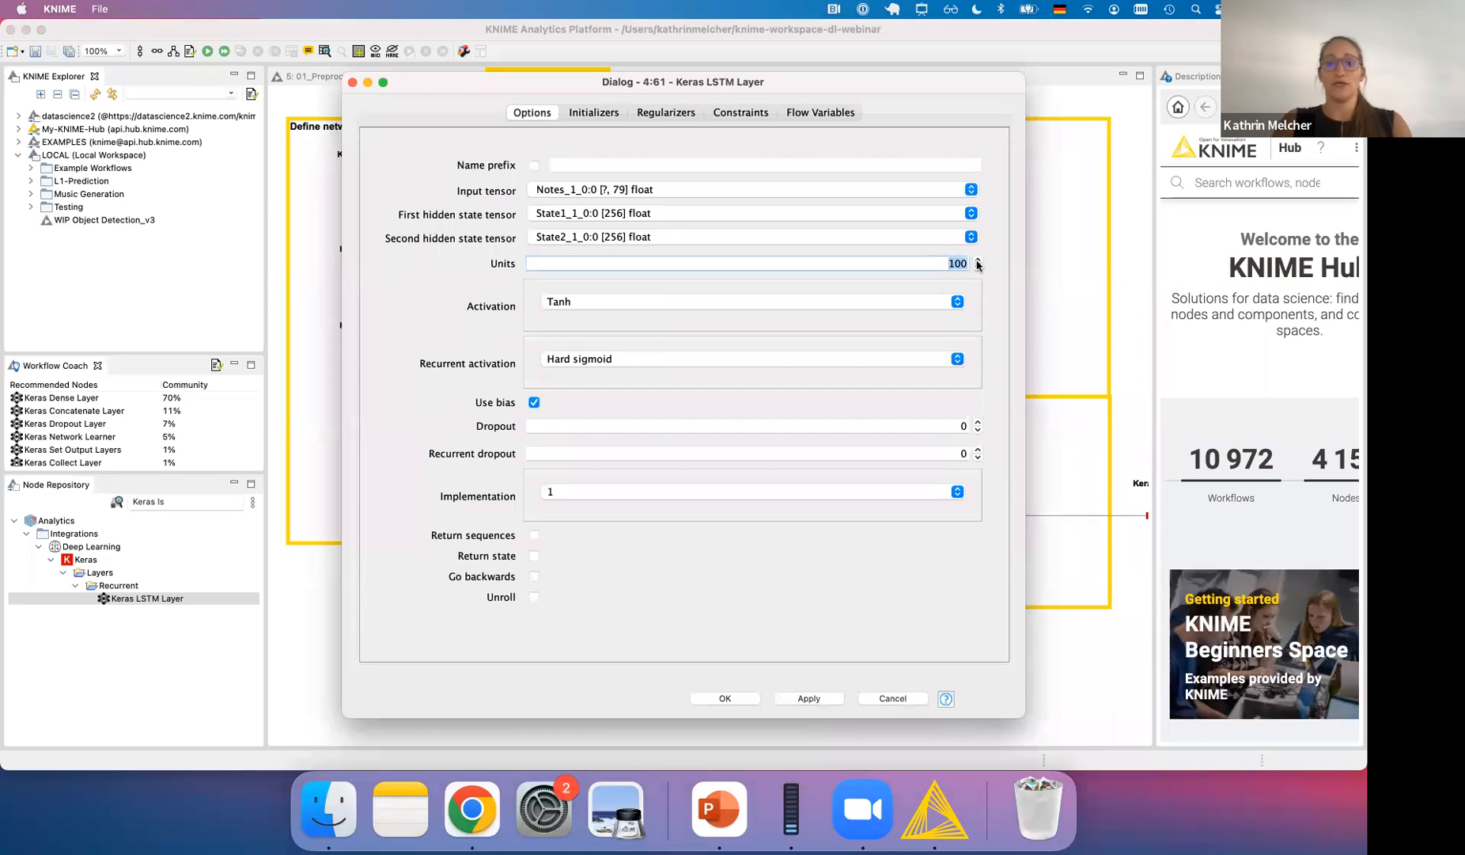
text(256)
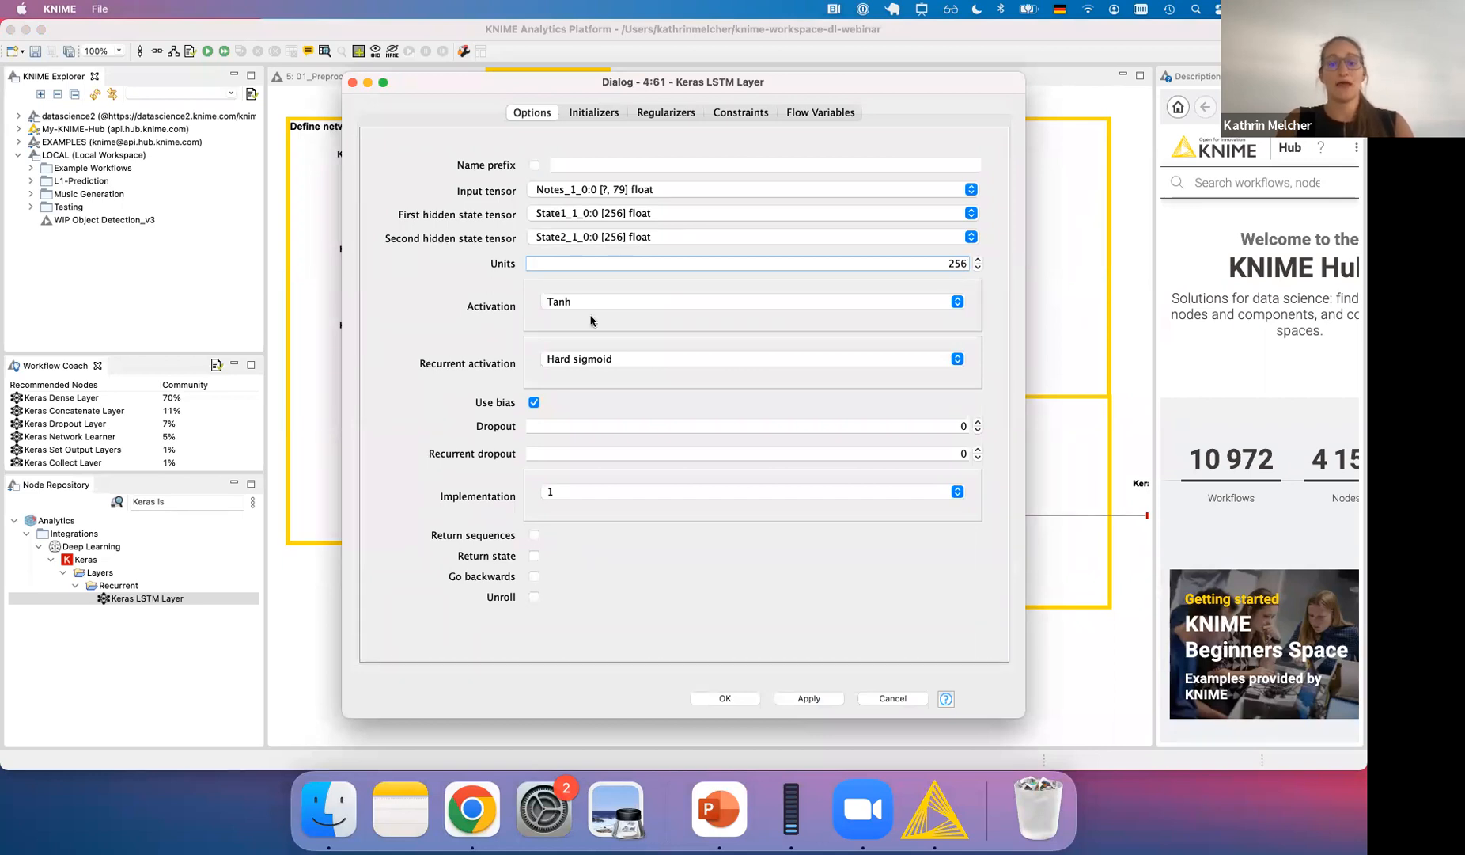
click(535, 538)
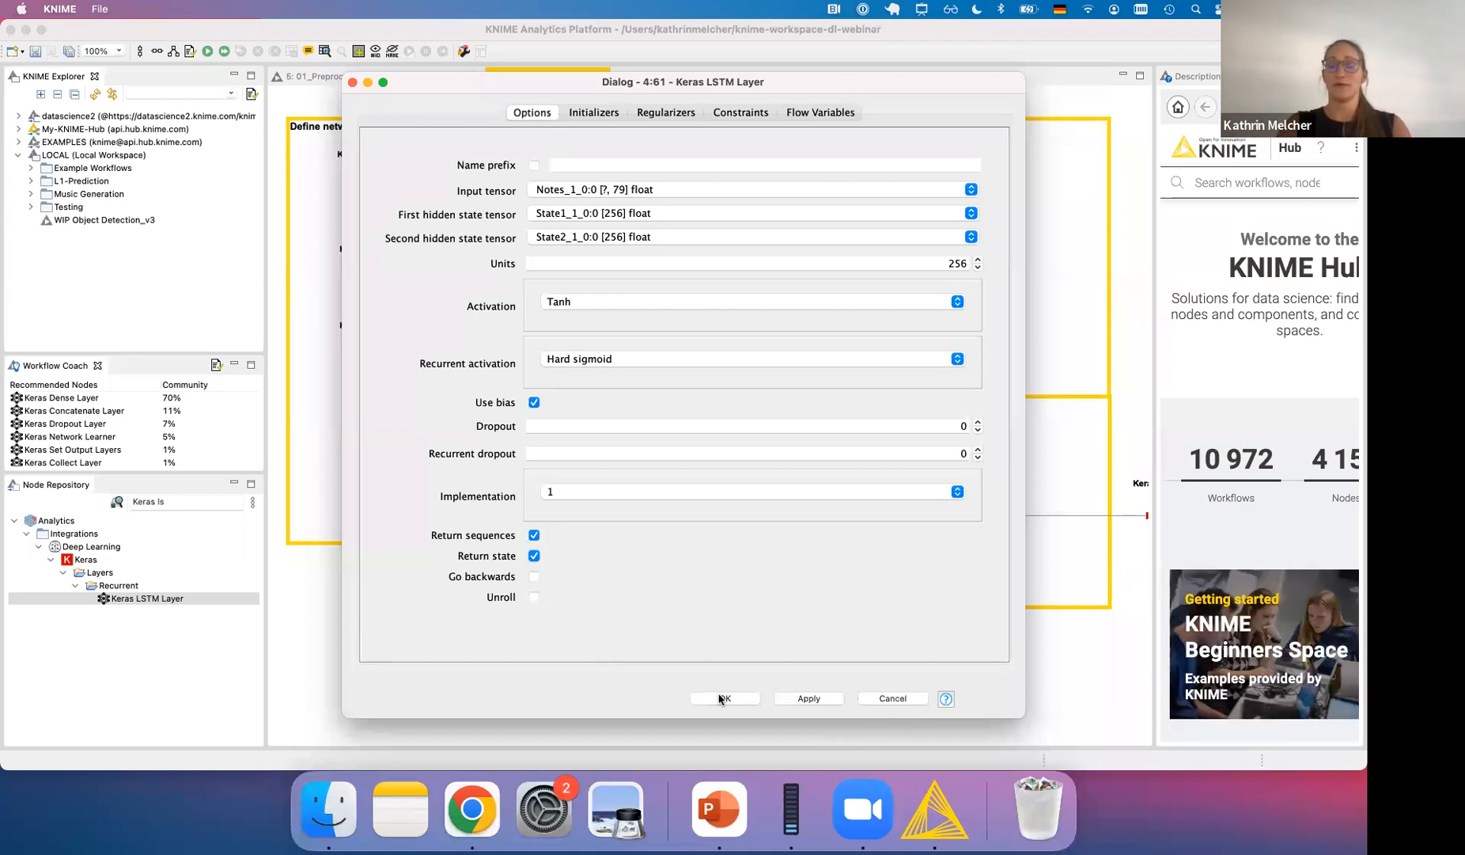
click(723, 698)
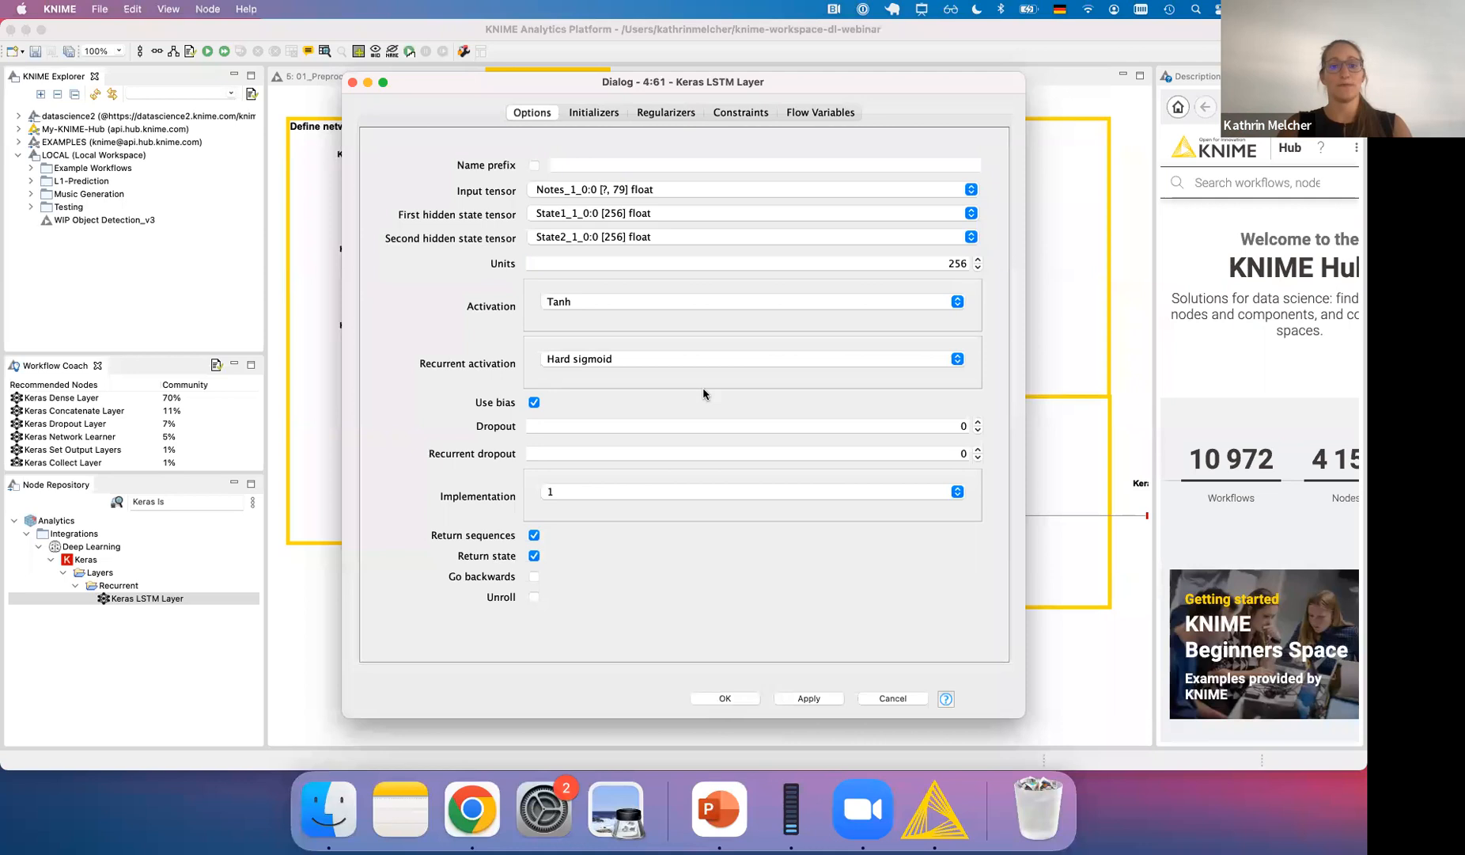
- Find the Keras Dense Layer node and add it to the workflow, connected after the LSTM layer
click(194, 501)
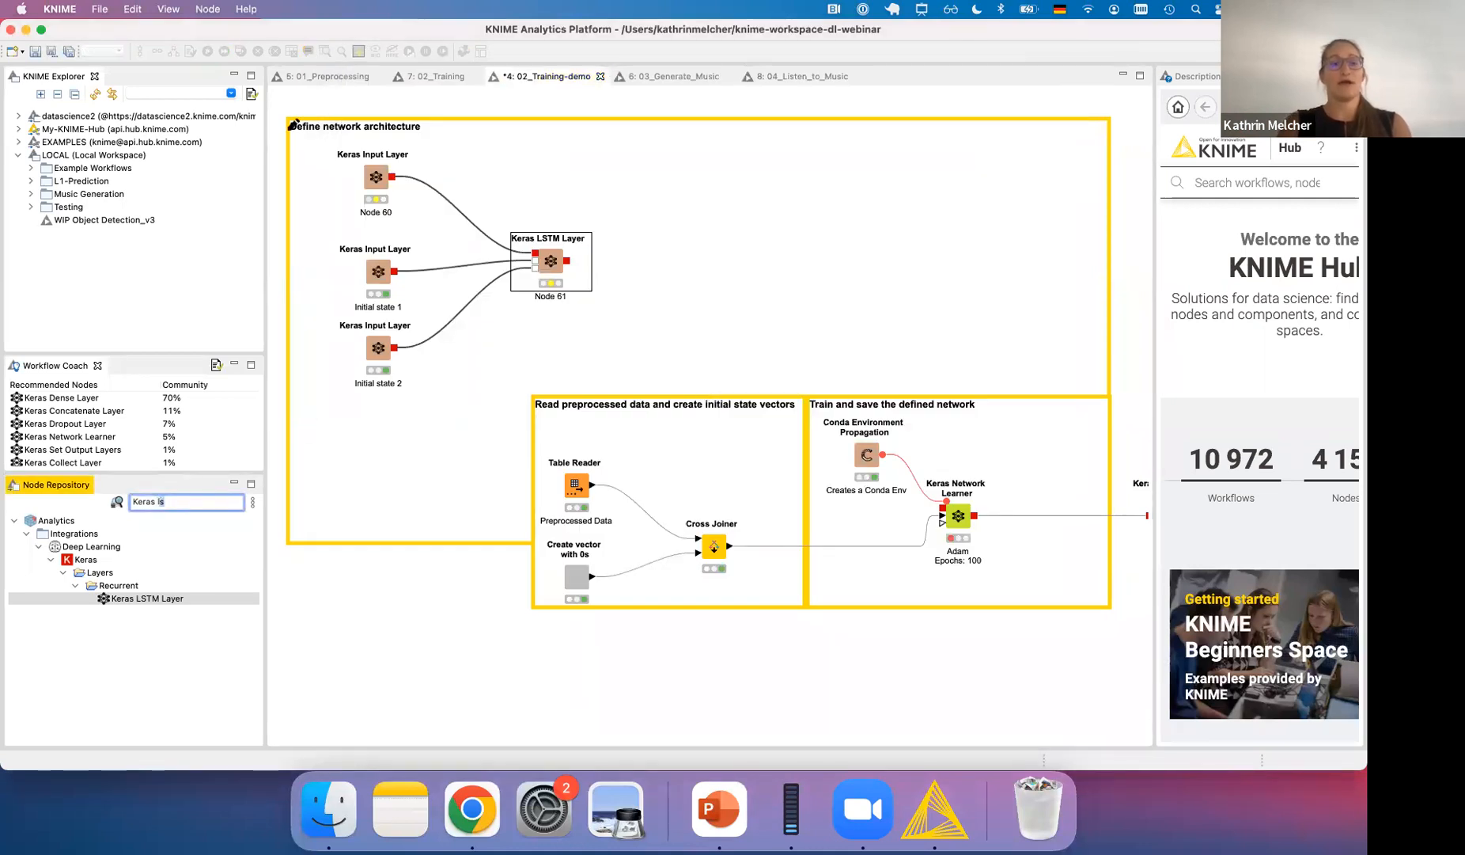
key(BackSpace)
key(BackSpace)
text(den)
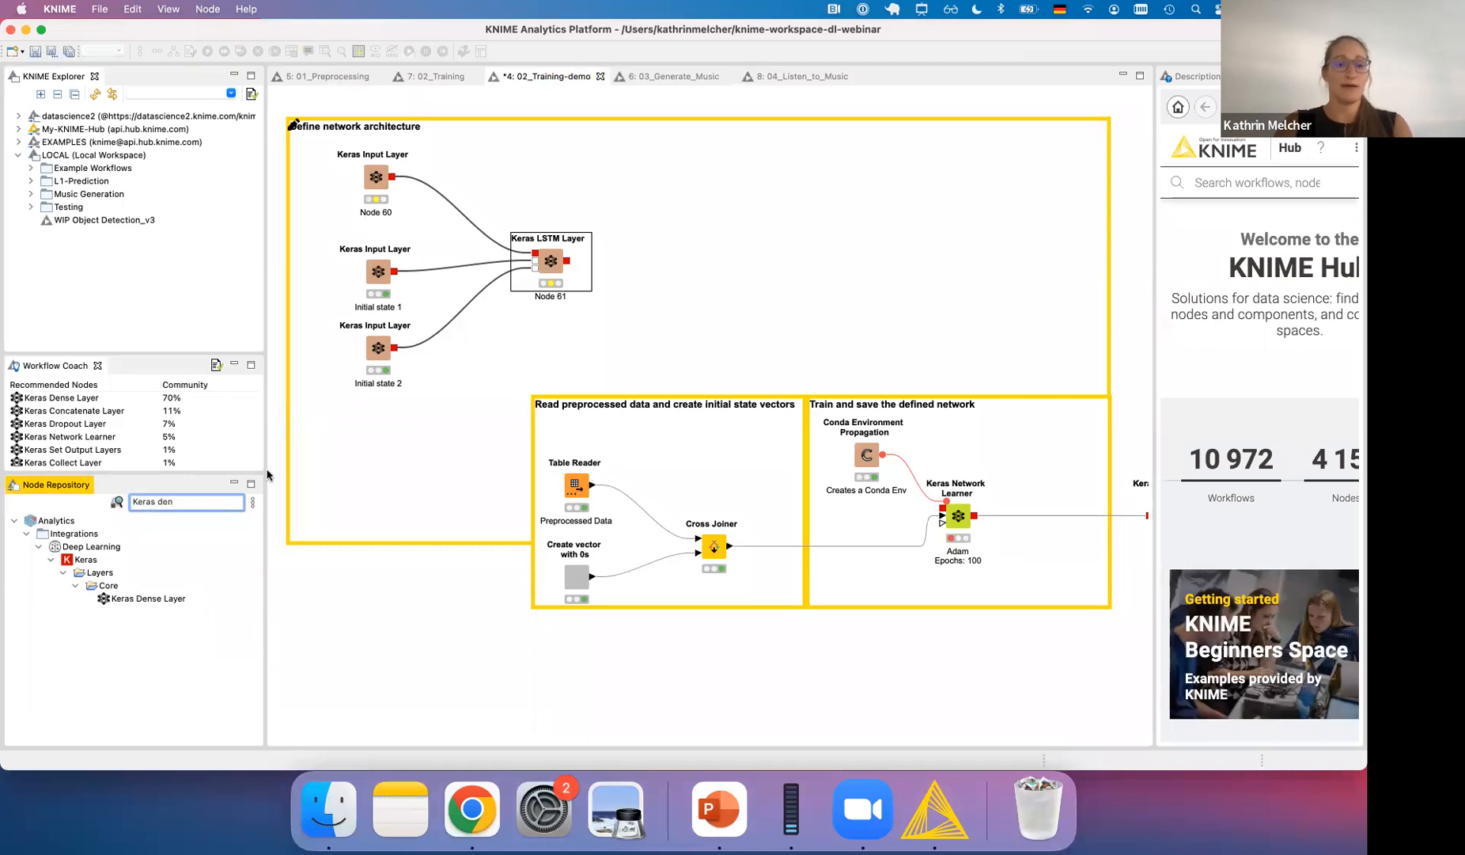
mouse_move(145, 597)
mouse_down()
mouse_move(752, 321)
mouse_move(665, 273)
mouse_move(589, 268)
mouse_move(658, 259)
mouse_up()
click(658, 259)
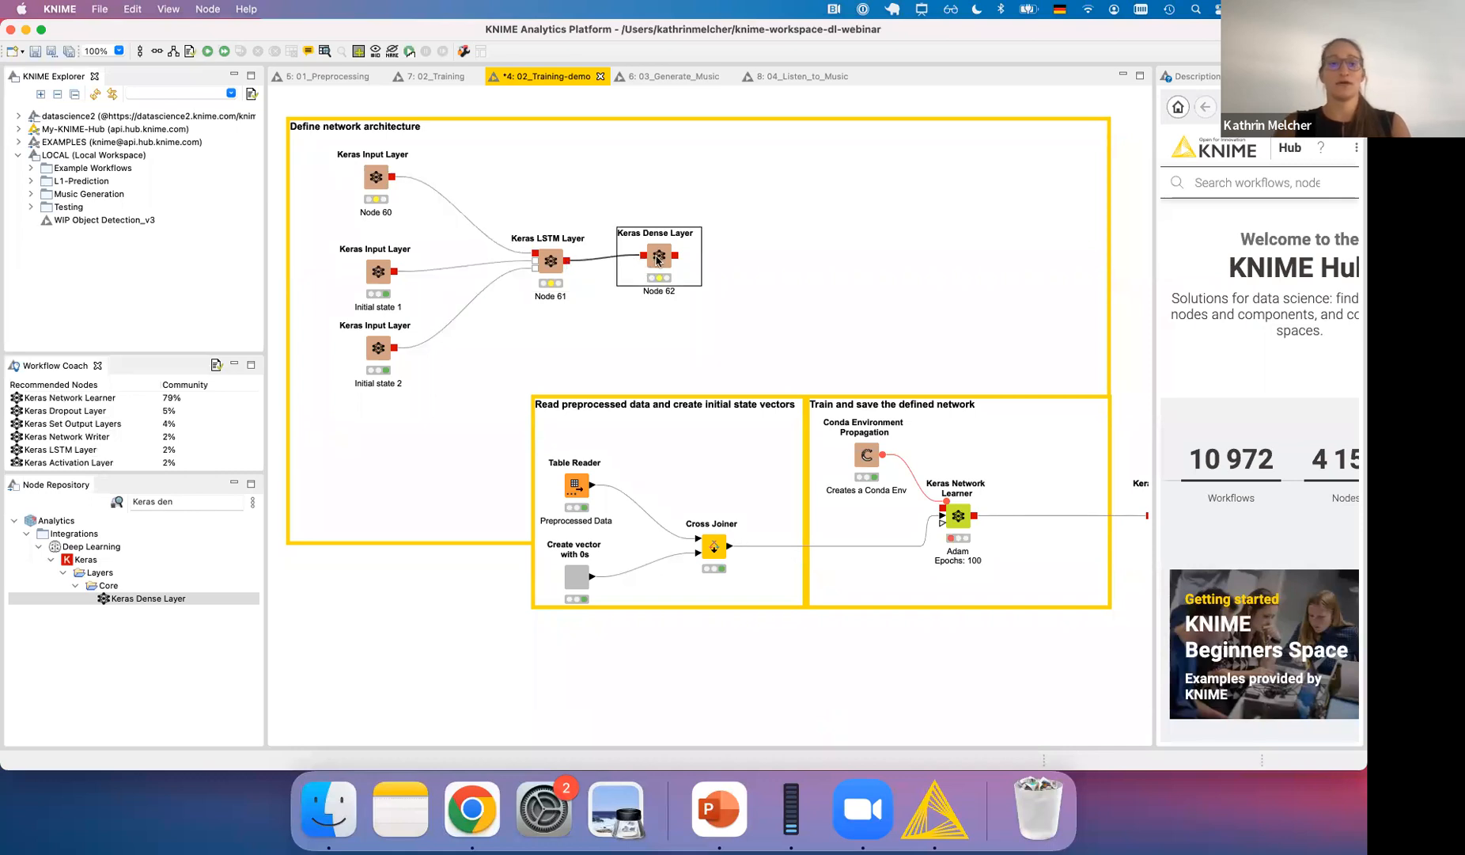
- Configure the Keras Dense Layer with 100 units and the ReLU activation function
double_click(657, 259)
click(963, 201)
text(100)
click(957, 243)
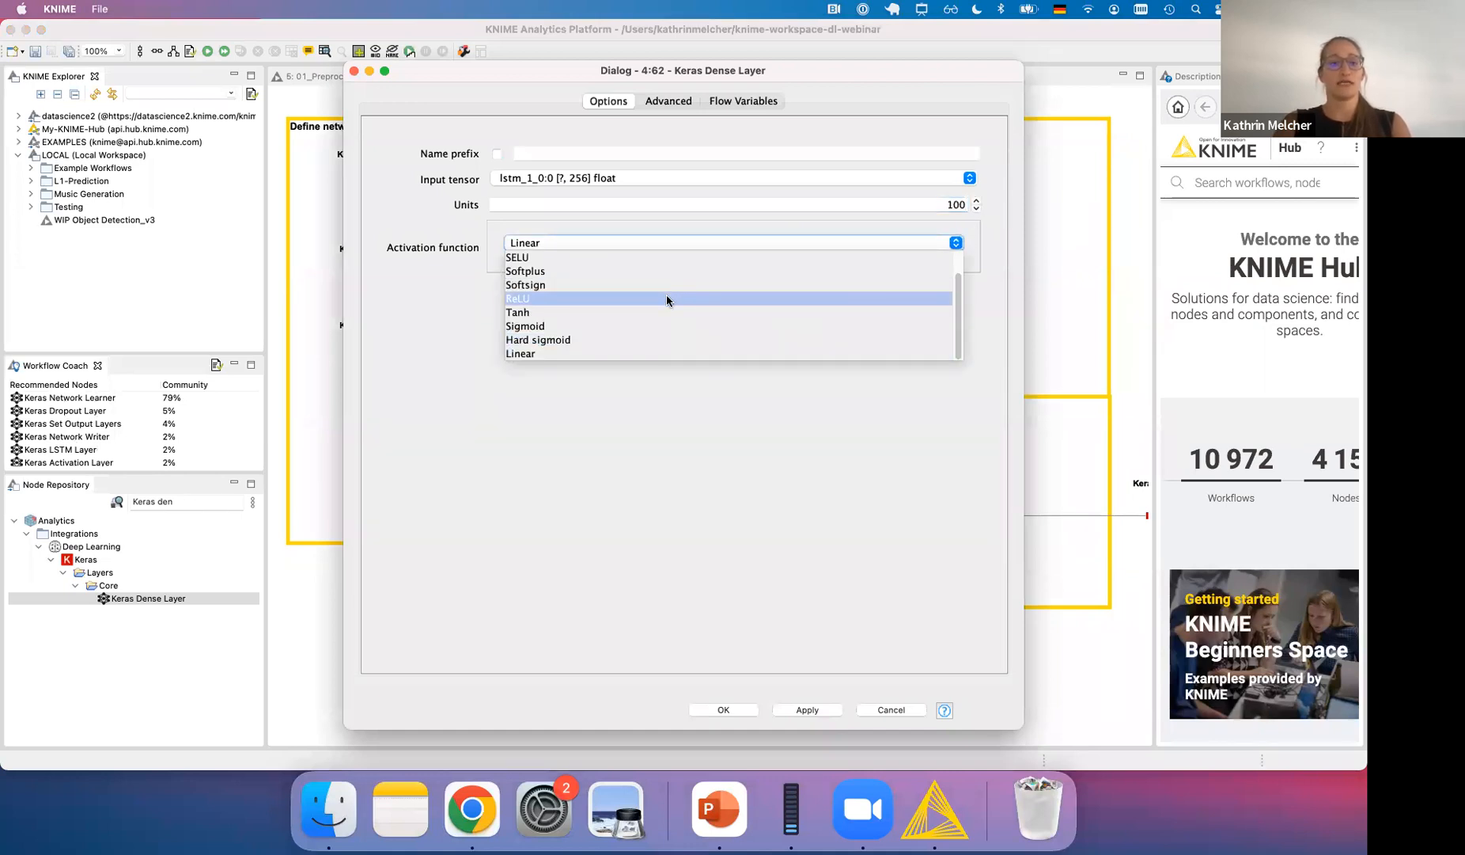
click(666, 299)
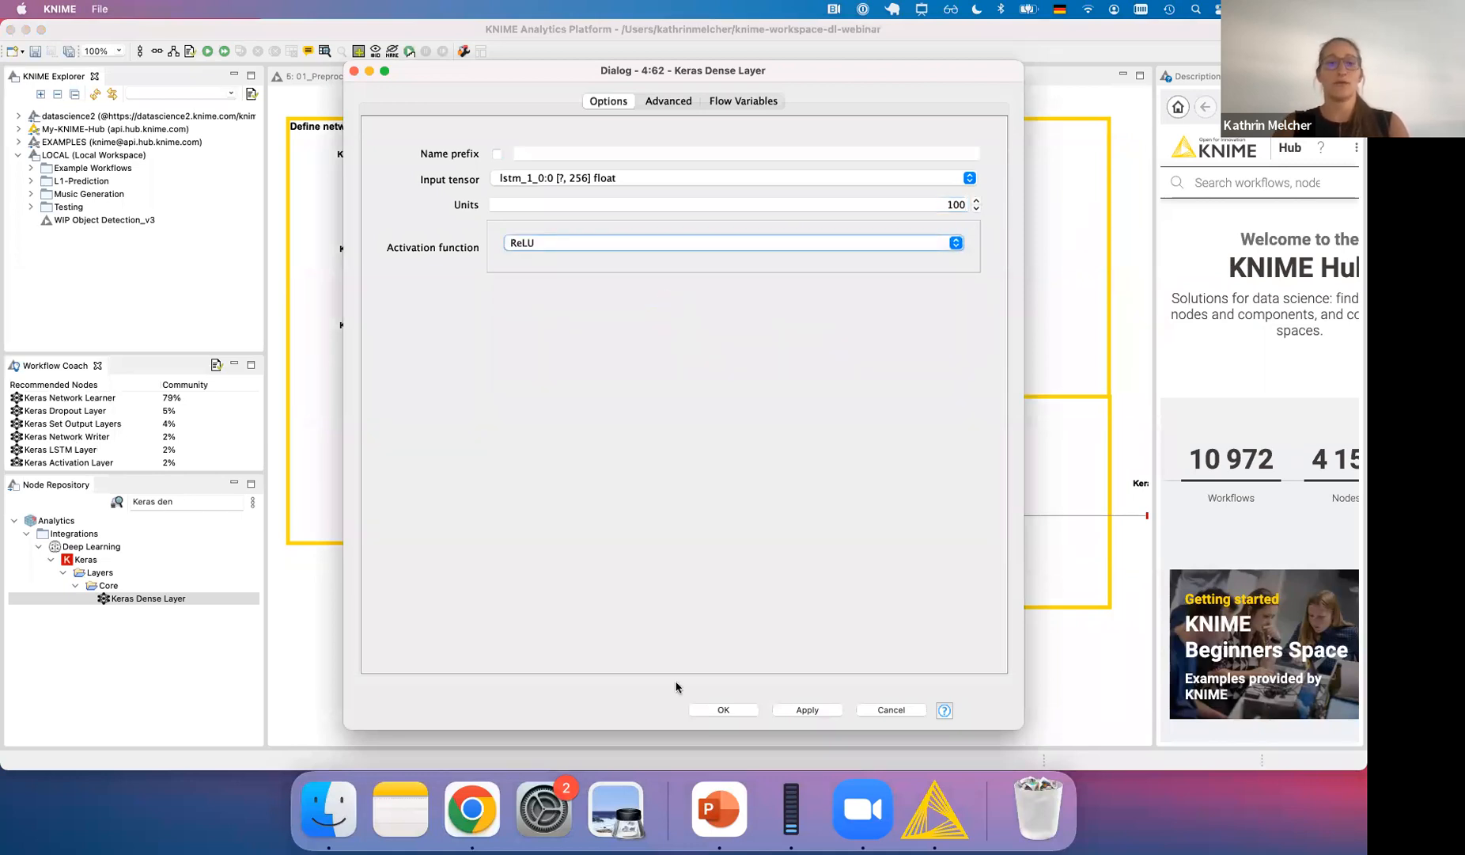
click(734, 710)
- Add a second Keras Dense Layer after the first, configured with 79 units and an activation function other than Linear
drag(122, 598, 747, 258)
double_click(759, 257)
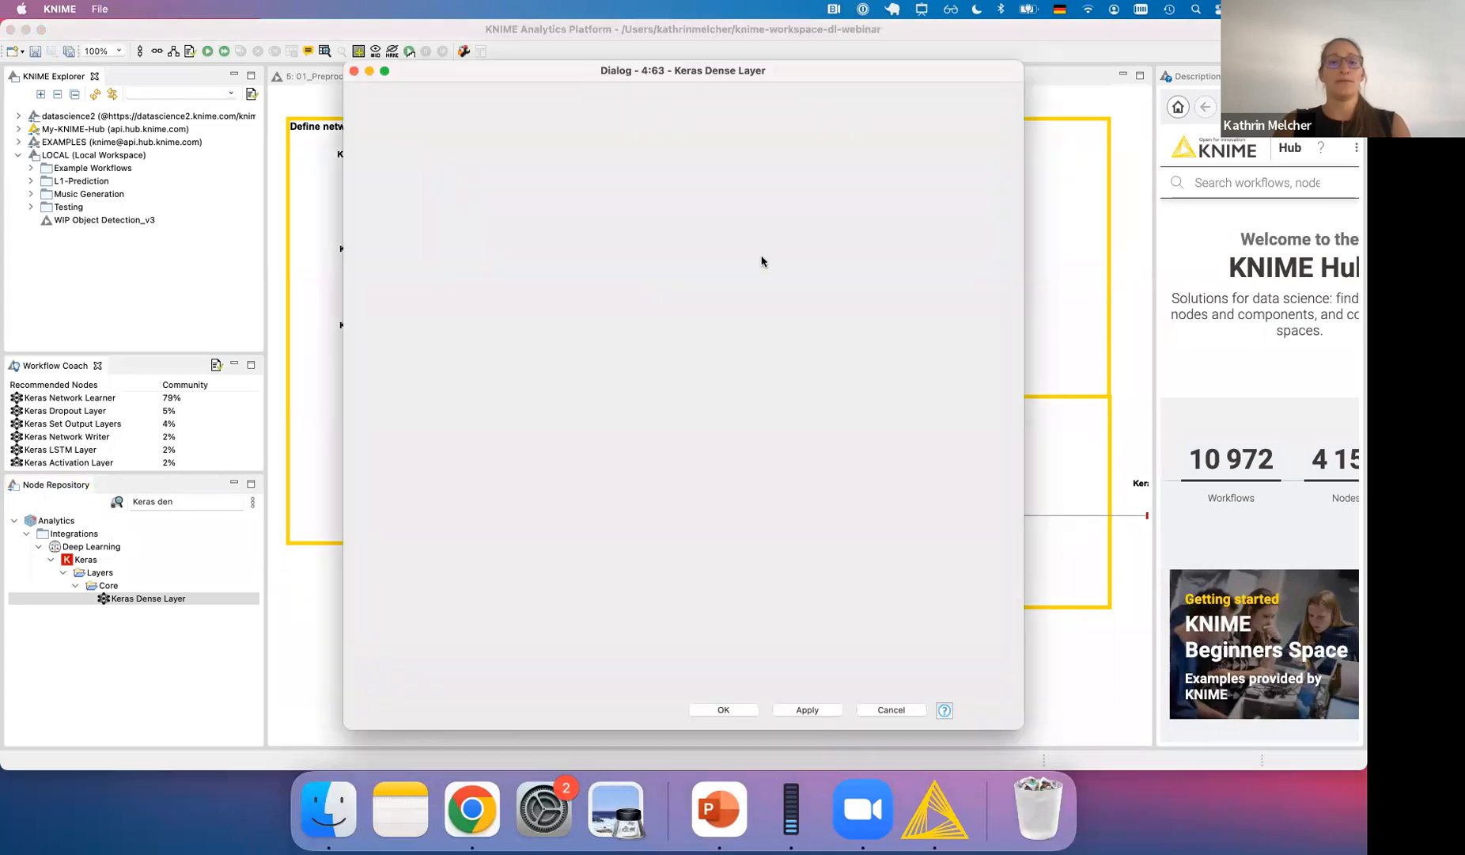
double_click(963, 204)
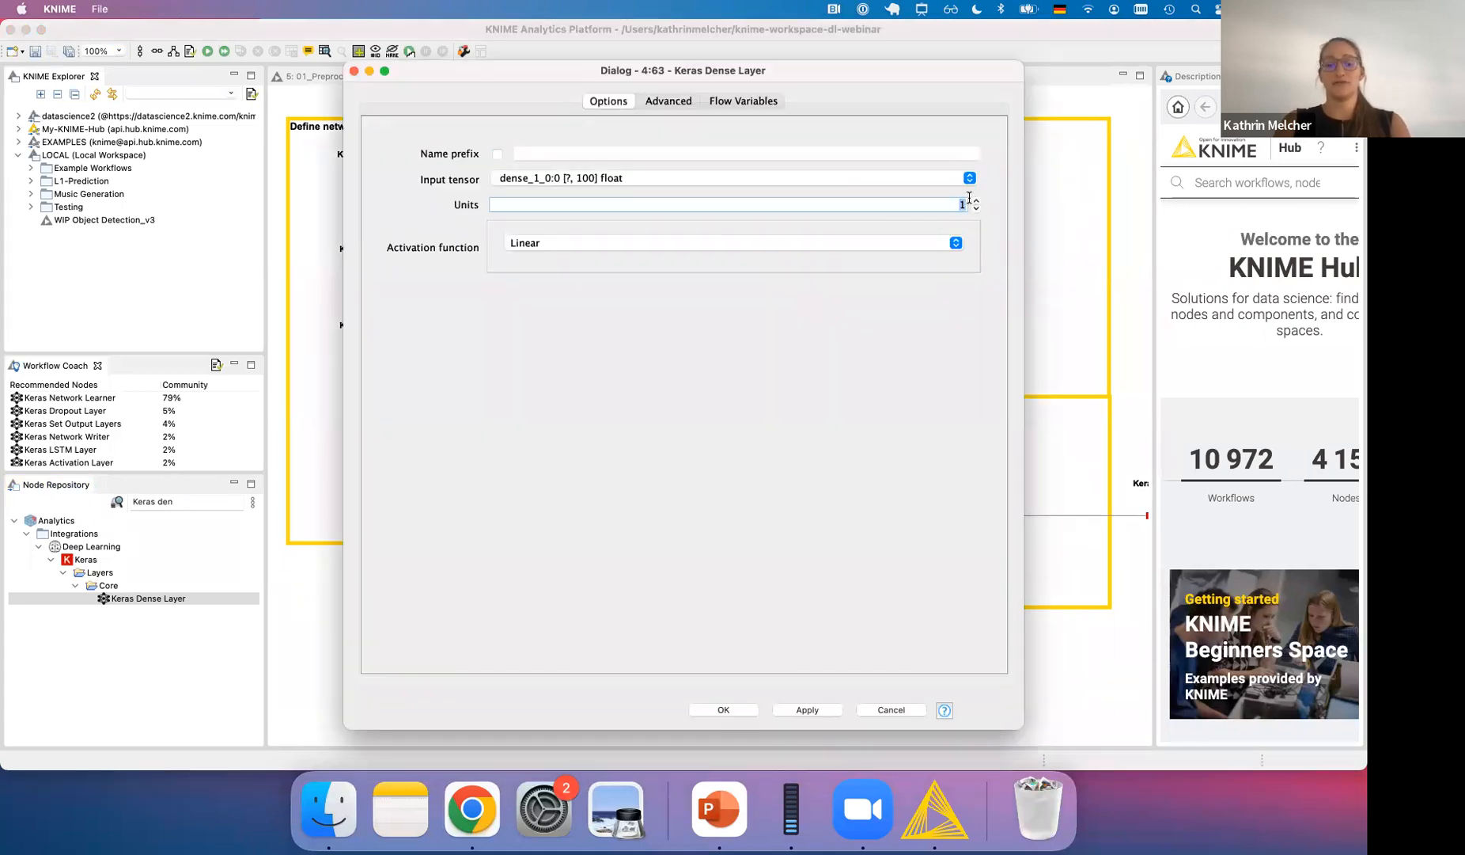
text(79)
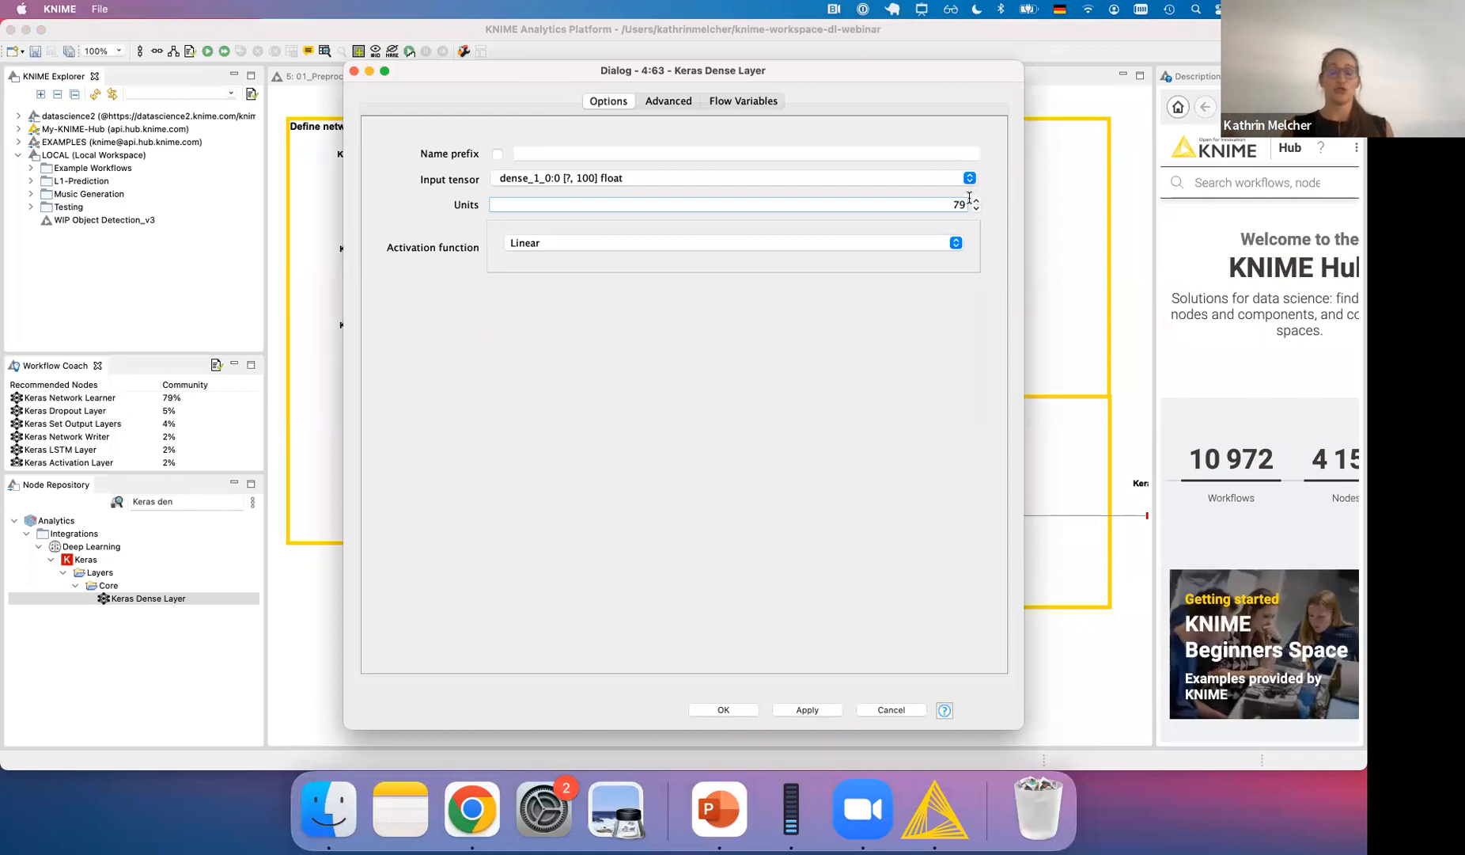
click(955, 243)
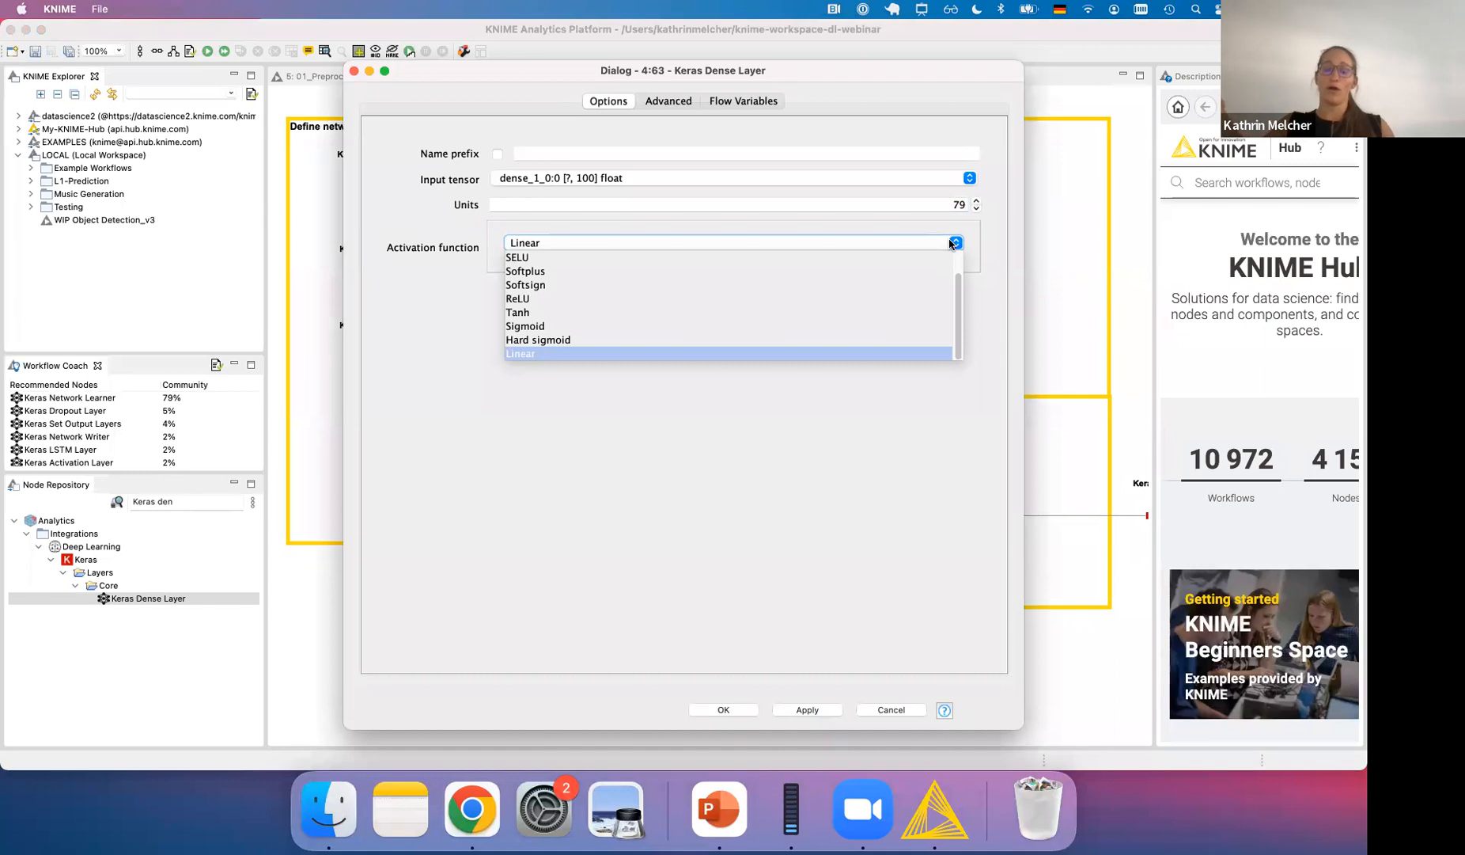
scroll(792, 311, up, 3)
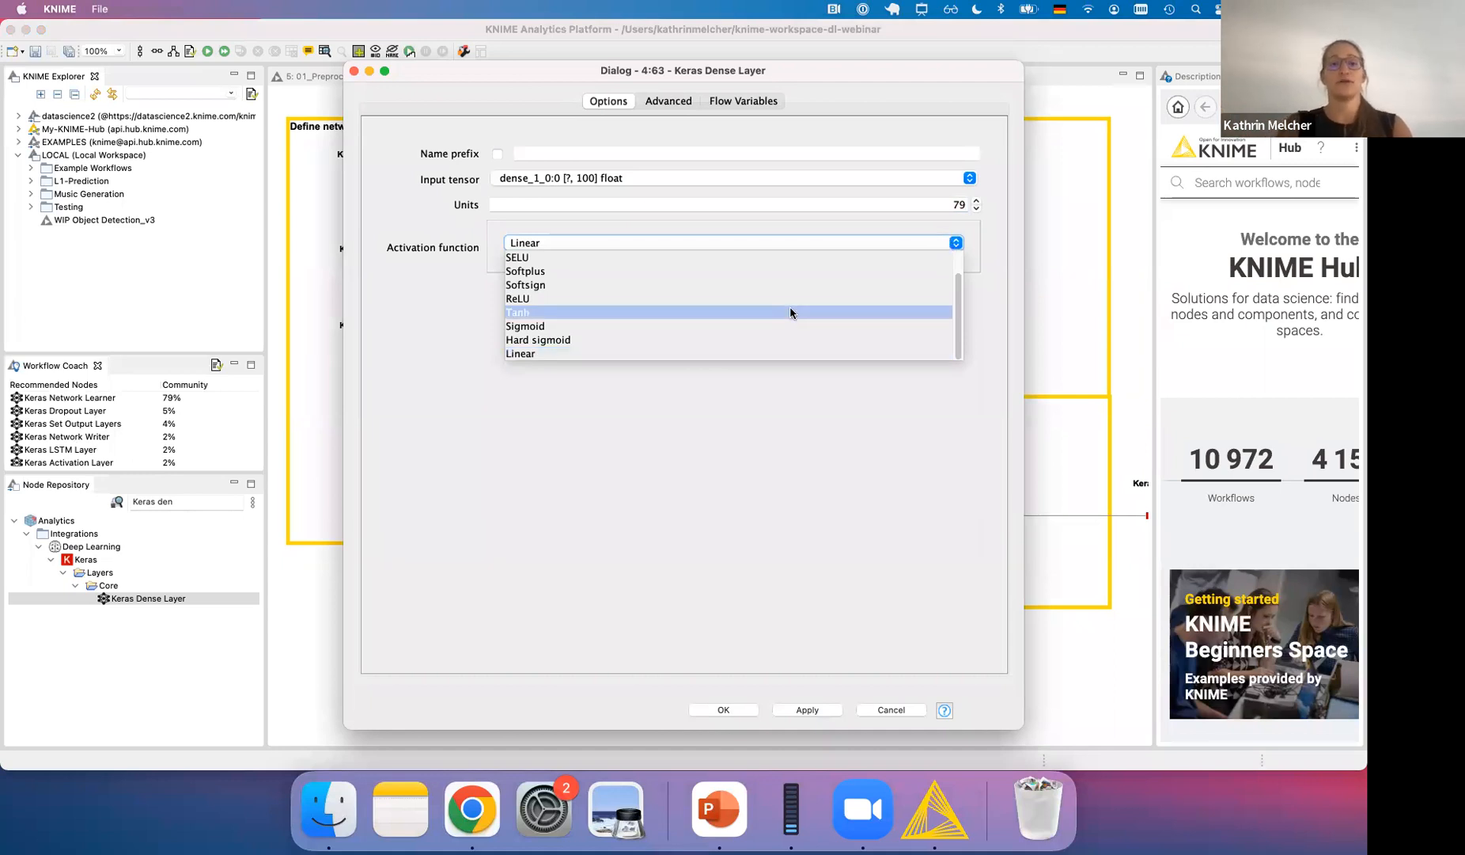
click(736, 256)
click(723, 709)
- Connect the second Dense Layer to the Keras Network Learner and review the learner's input data, target data and training options
drag(780, 257, 944, 511)
double_click(958, 516)
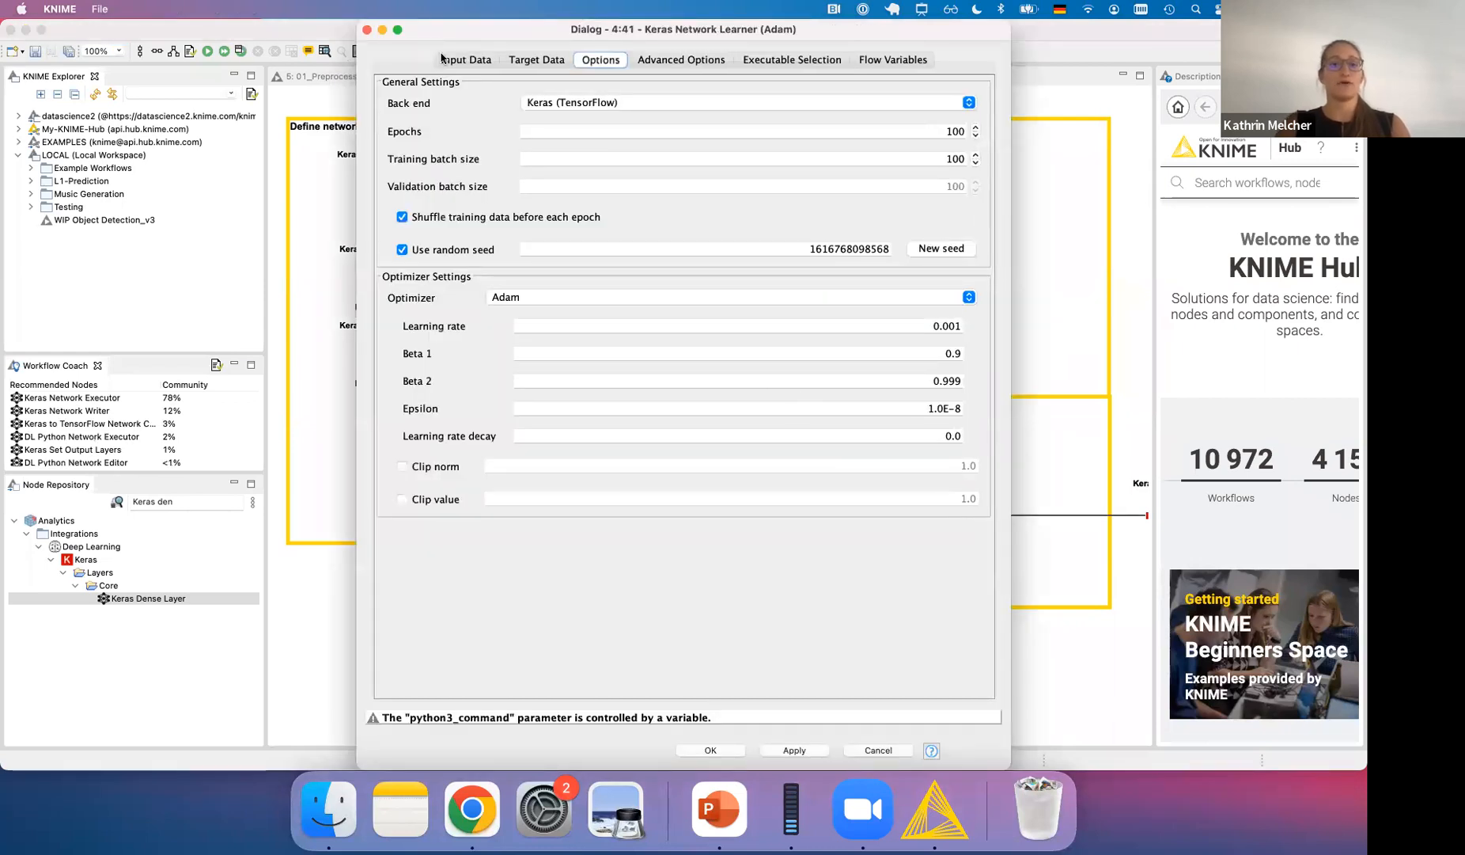
click(462, 60)
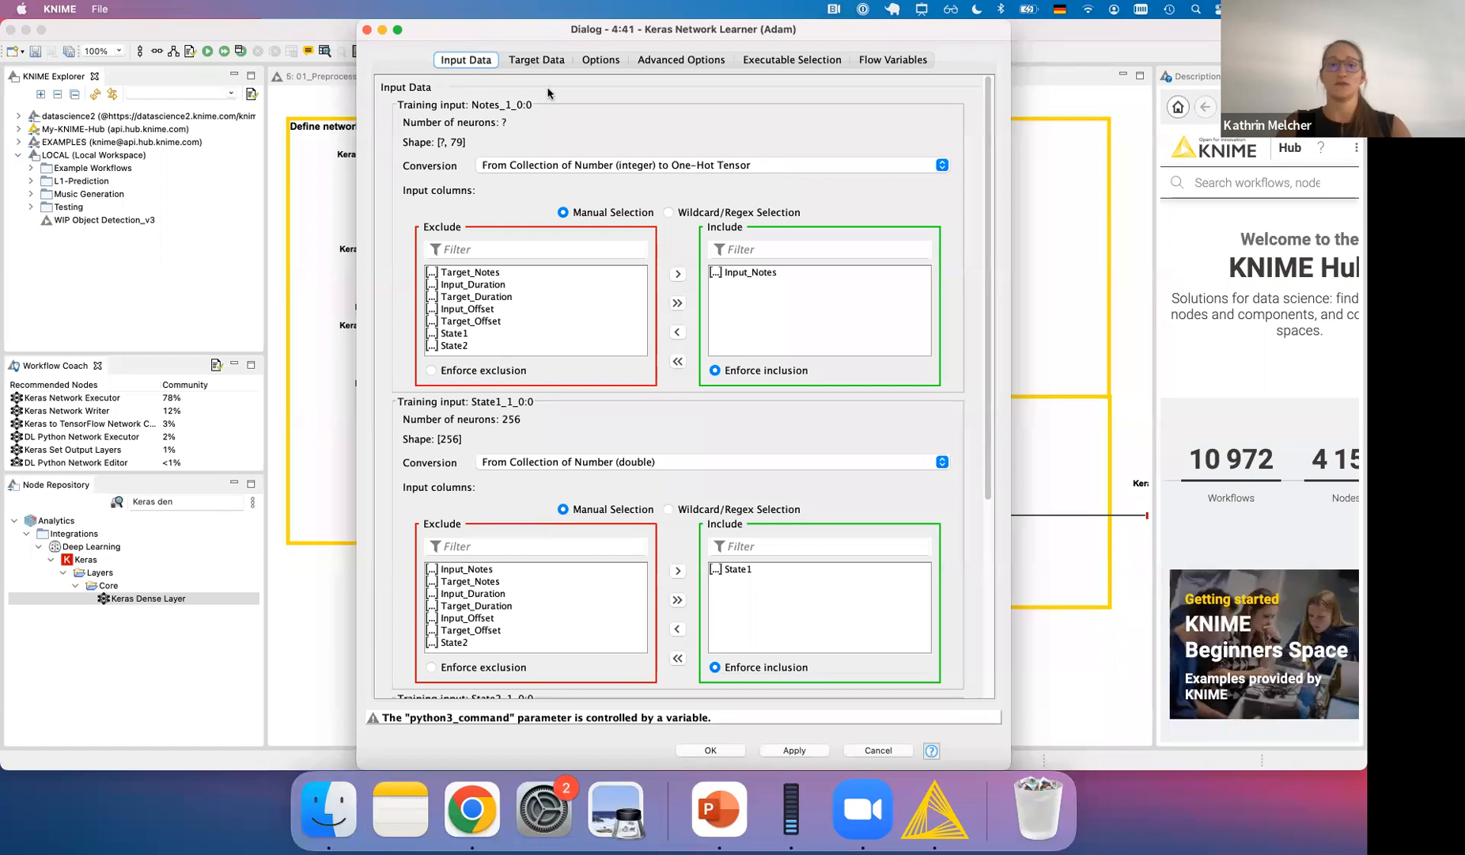
click(535, 62)
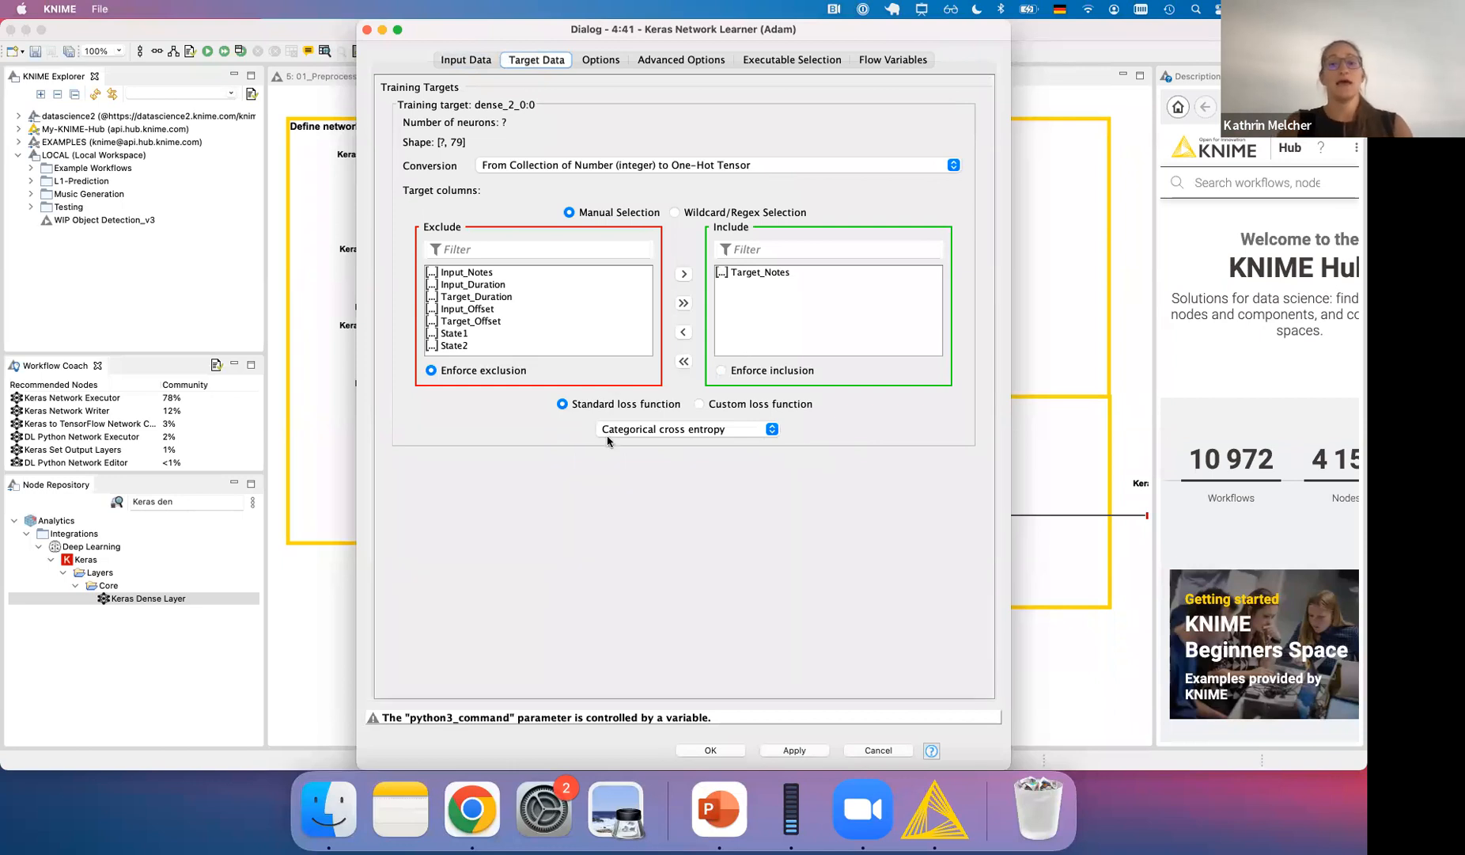
click(591, 63)
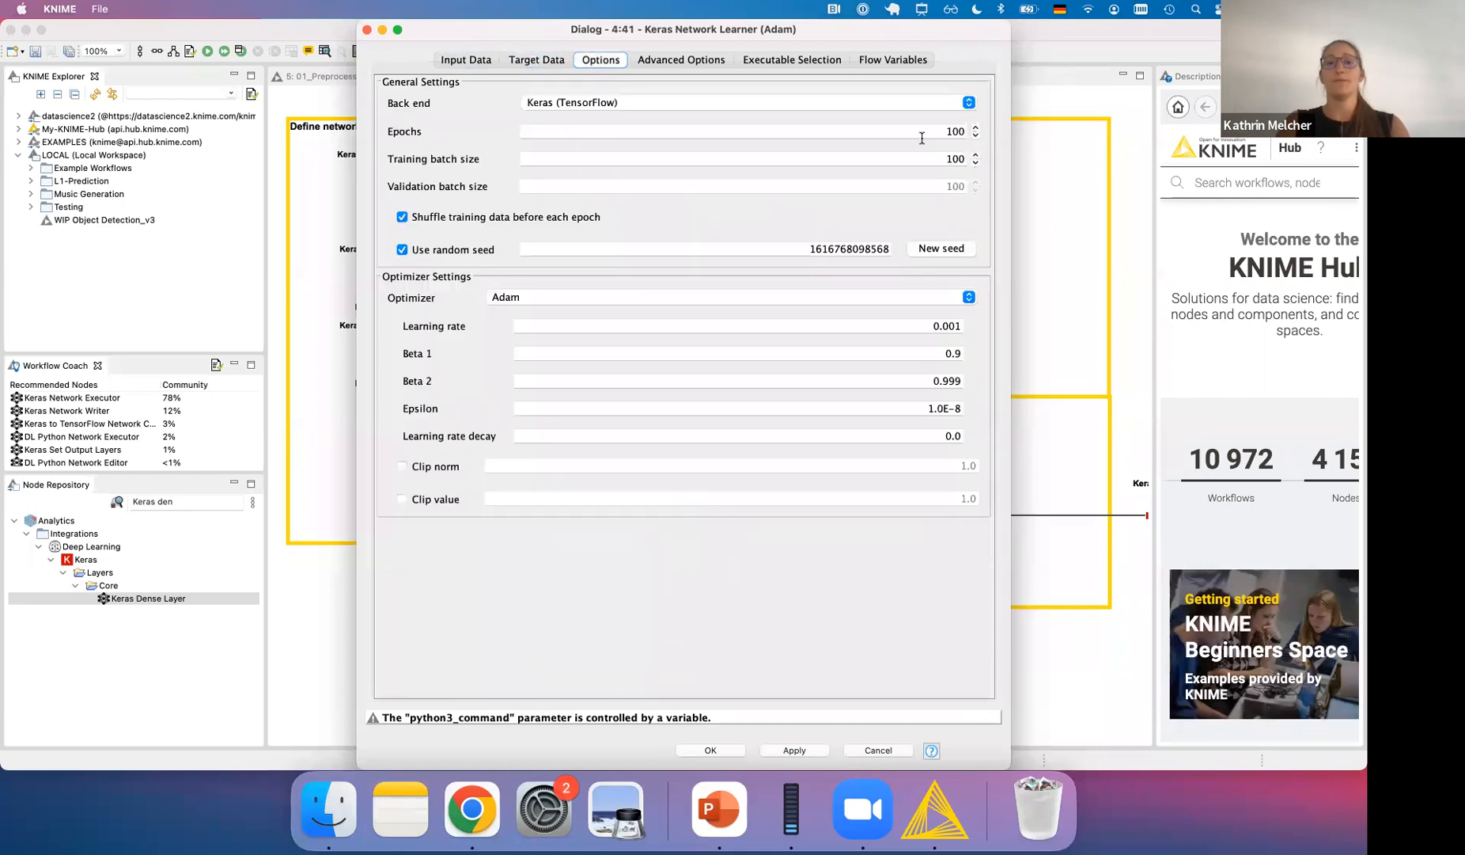